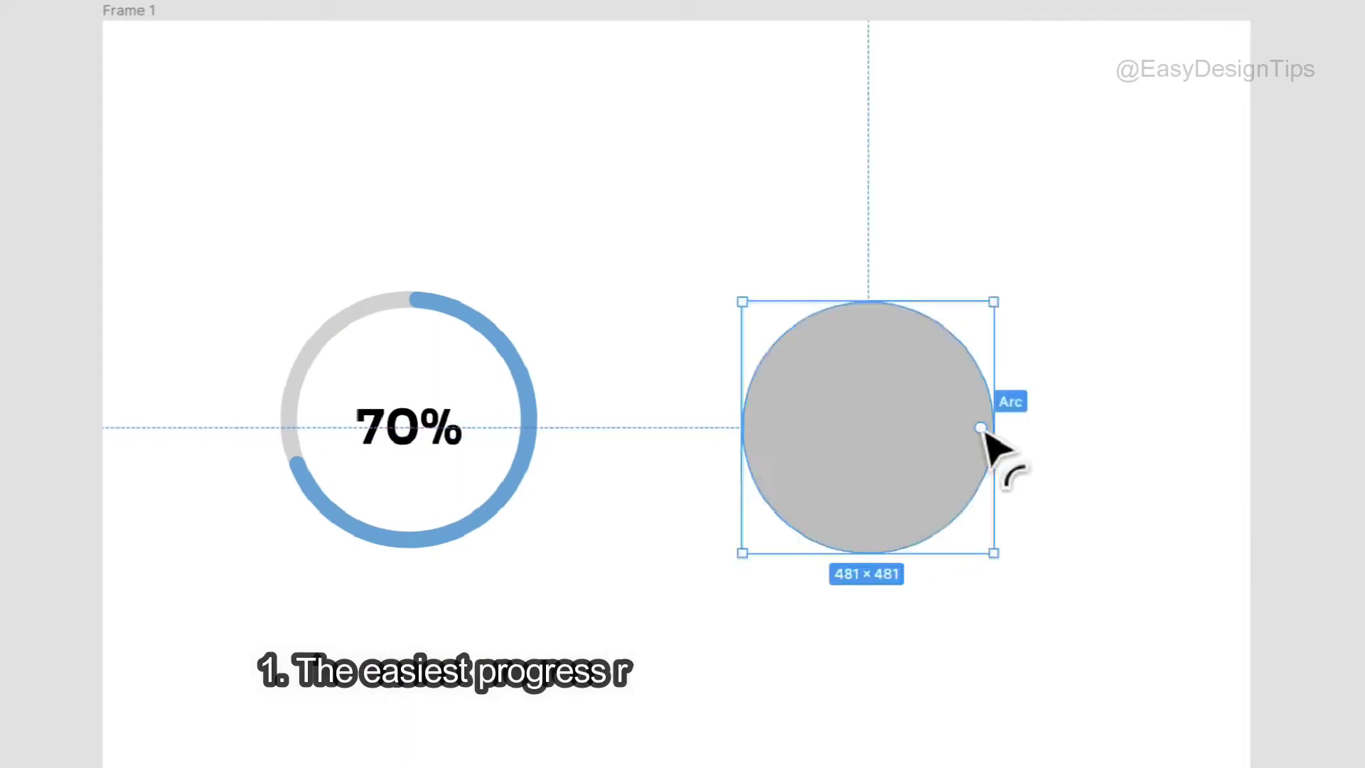
# - Shape the grey circle into a thin ring arc that starts at the top and sweeps about 72%
pyautogui.moveTo(981, 428); pyautogui.dragTo(783, 420)
pyautogui.moveTo(932, 427); pyautogui.dragTo(867, 361)
pyautogui.moveTo(905, 487); pyautogui.dragTo(810, 494)
pyautogui.moveTo(871, 433); pyautogui.dragTo(967, 491)
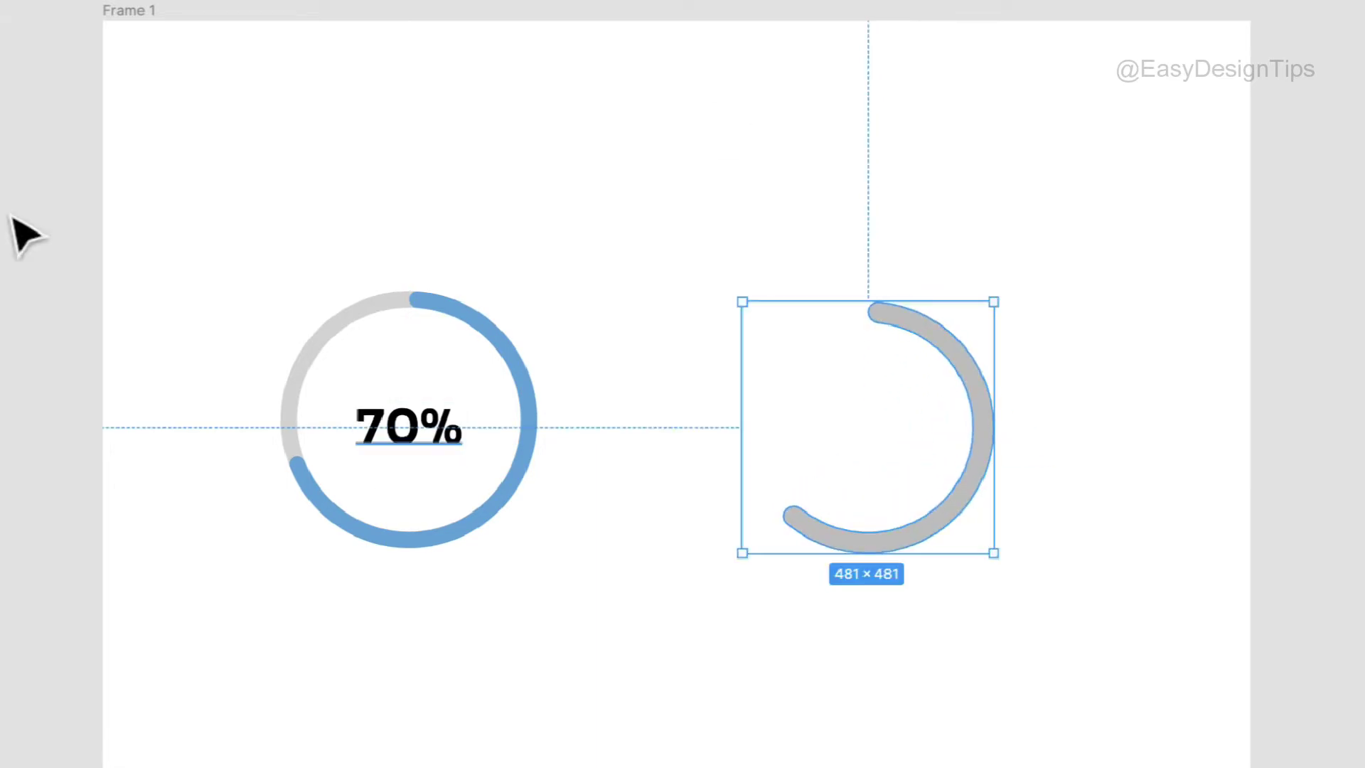
pyautogui.moveTo(791, 516); pyautogui.dragTo(868, 361)
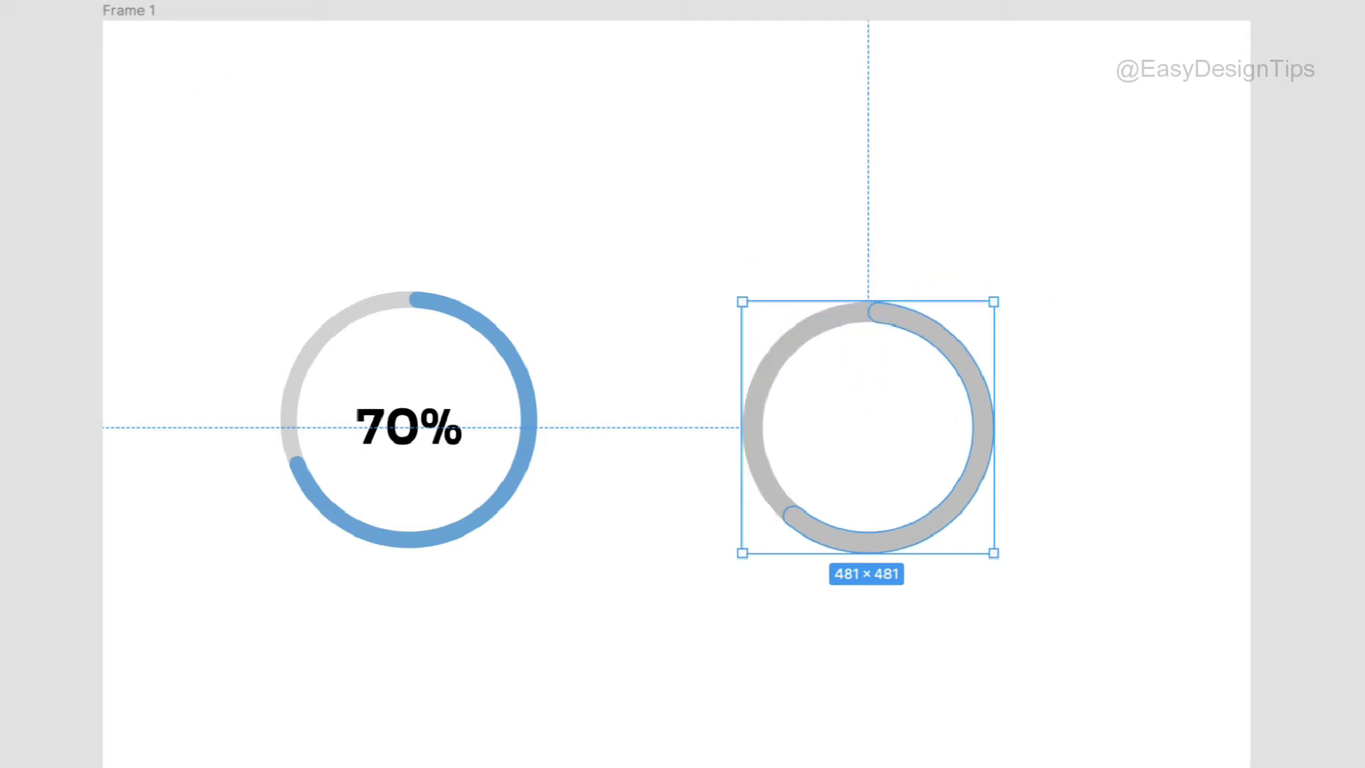
# - Change the arc's fill colour to yellow-green
pyautogui.click(1294, 354)
pyautogui.moveTo(1172, 618); pyautogui.dragTo(1217, 618)
pyautogui.click(1299, 359)
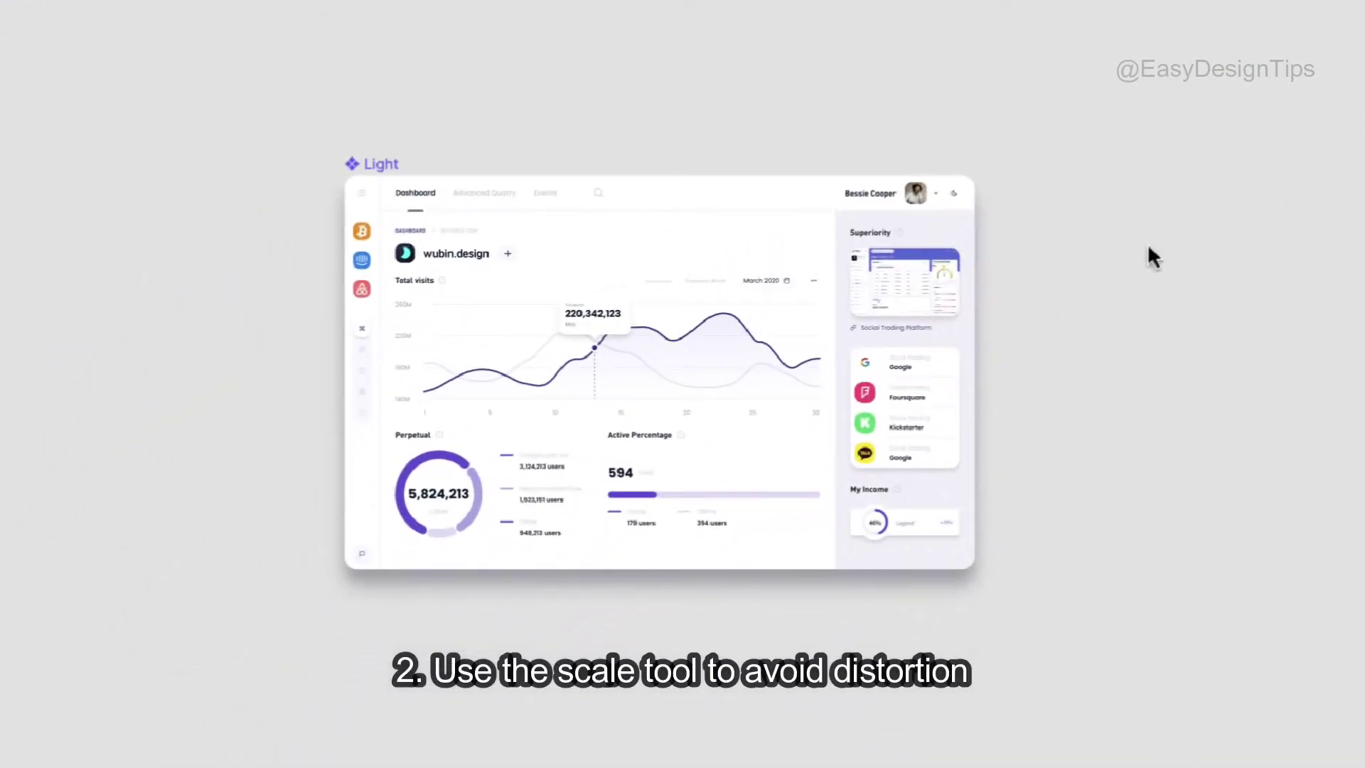
# - Undo a plain resize of the Light dashboard back to 1440 × 900, then scale it proportionally
pyautogui.click(384, 163)
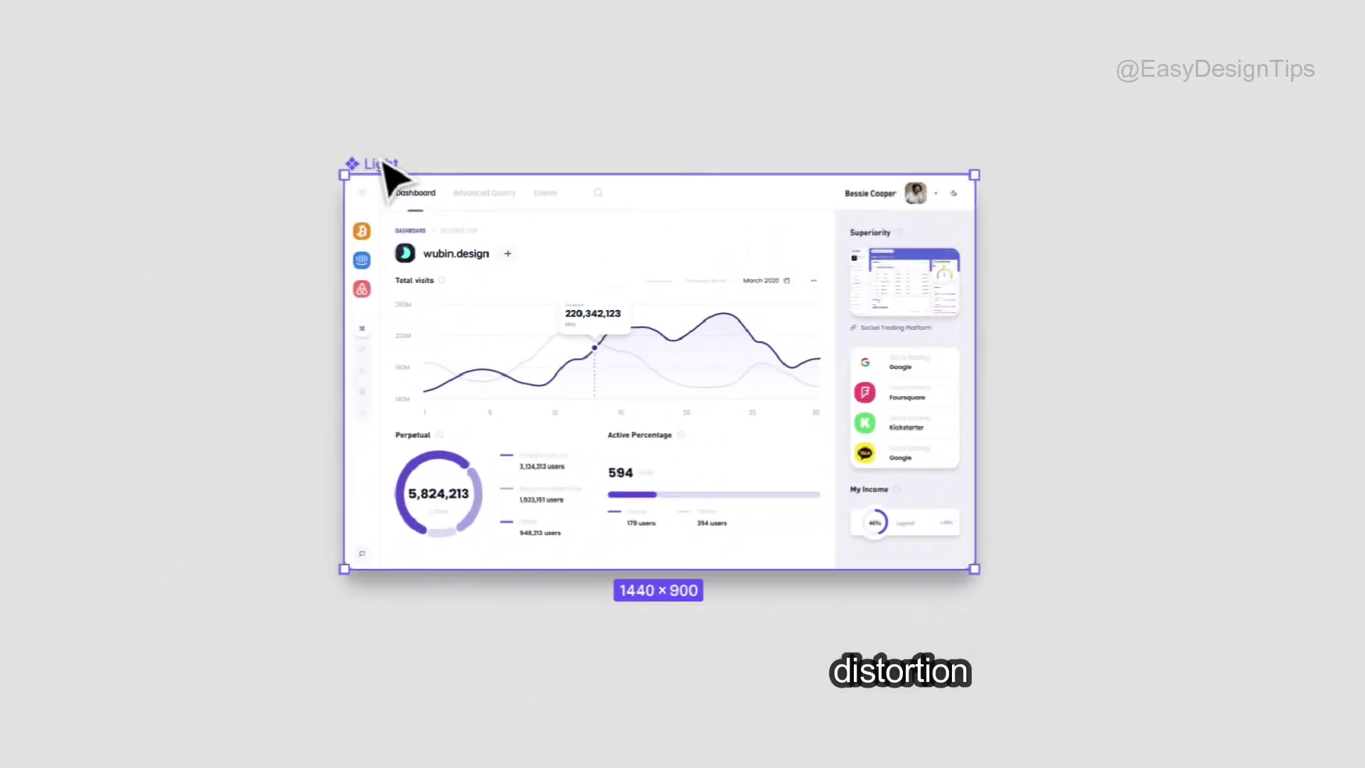
pyautogui.moveTo(975, 573); pyautogui.dragTo(1072, 694)
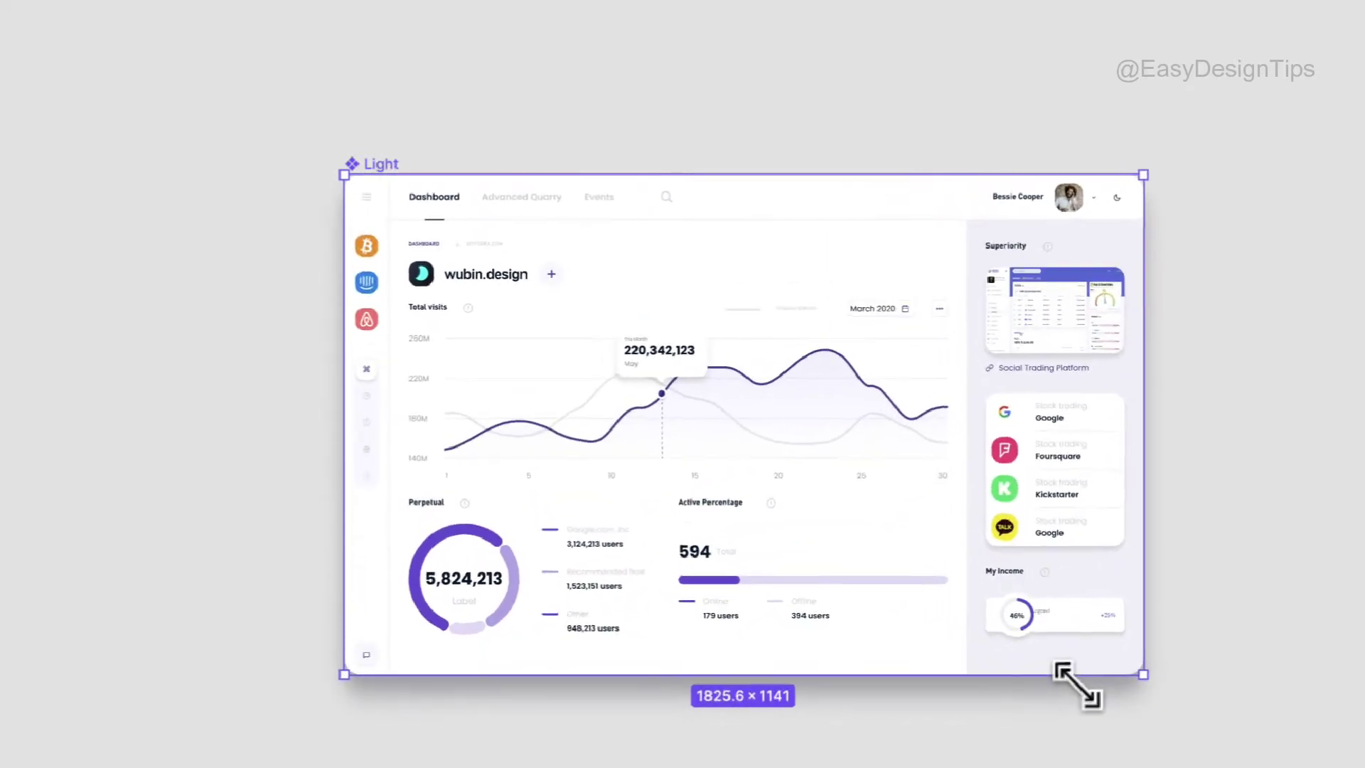
pyautogui.moveTo(991, 664); pyautogui.dragTo(988, 645)
pyautogui.hotkey('ctrl', 'z')
pyautogui.hotkey('ctrl', 'z')
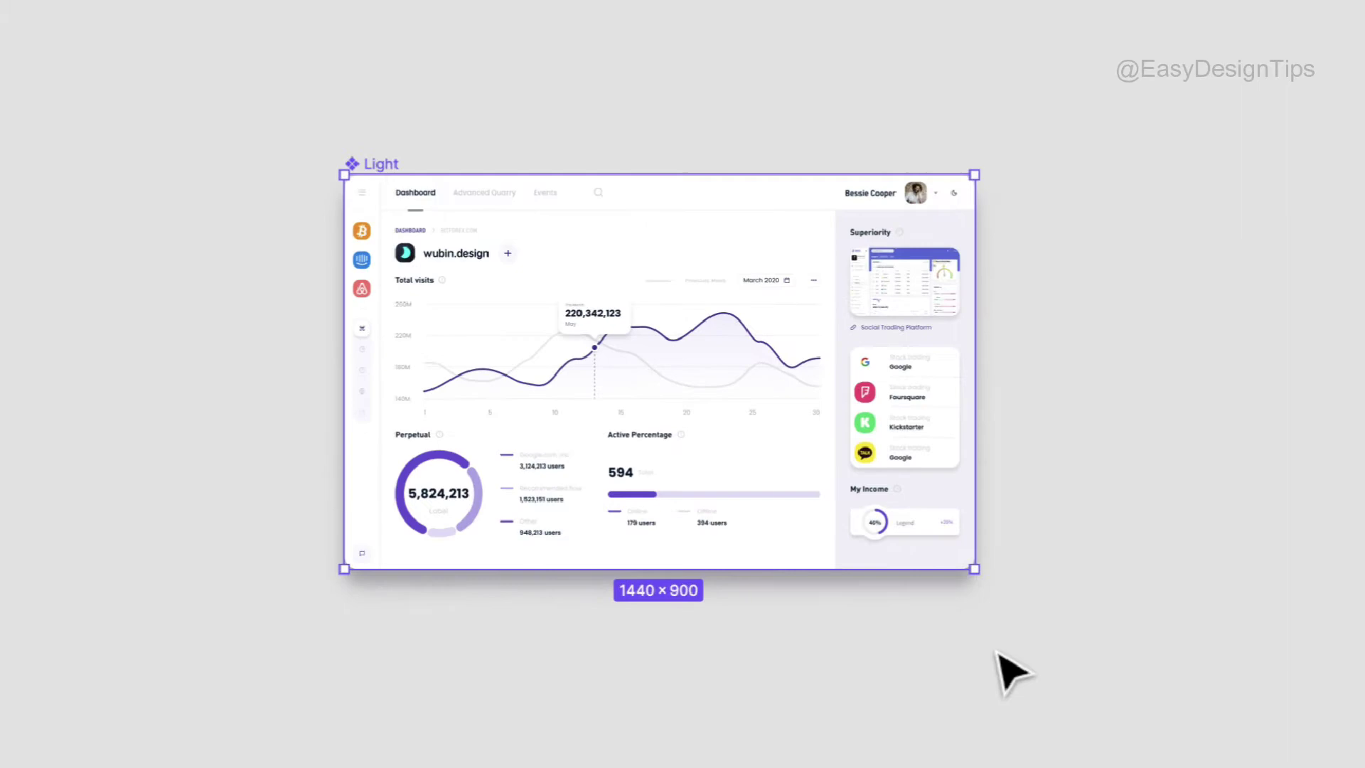
pyautogui.moveTo(972, 567); pyautogui.dragTo(753, 579)
pyautogui.click(1020, 659)
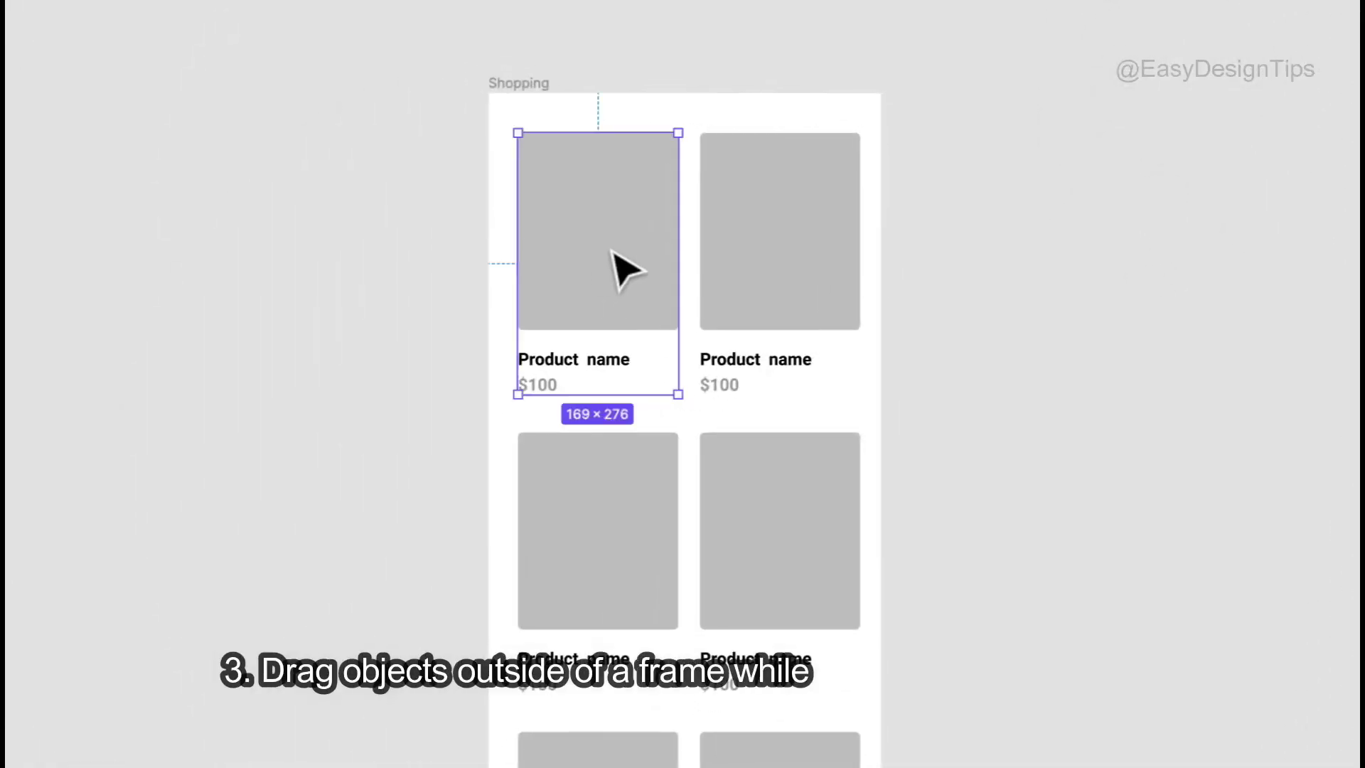
# - Move the first product card off the Shopping frame, locate it in outline view, and return it to its slot
pyautogui.moveTo(616, 255); pyautogui.dragTo(338, 262)
pyautogui.hotkey('ctrl', 'y')
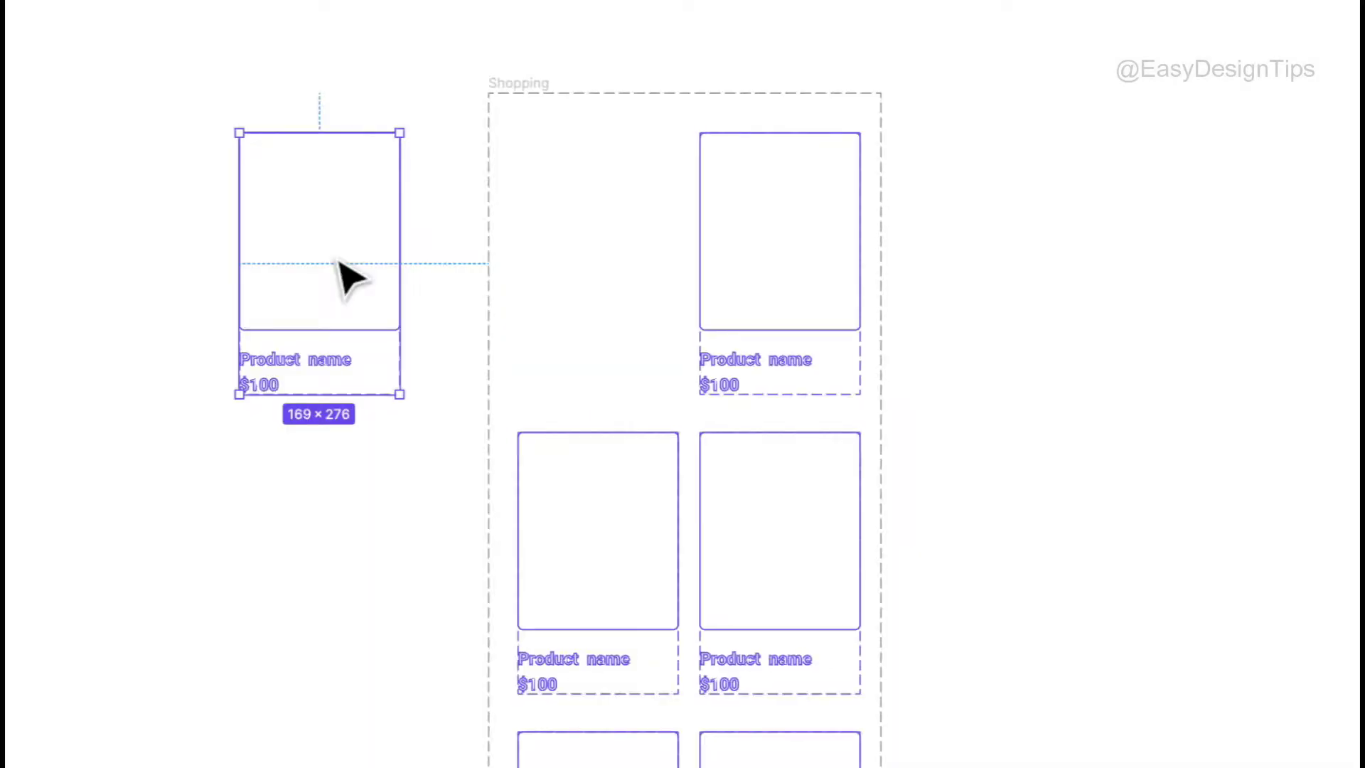
pyautogui.hotkey('ctrl', 'y')
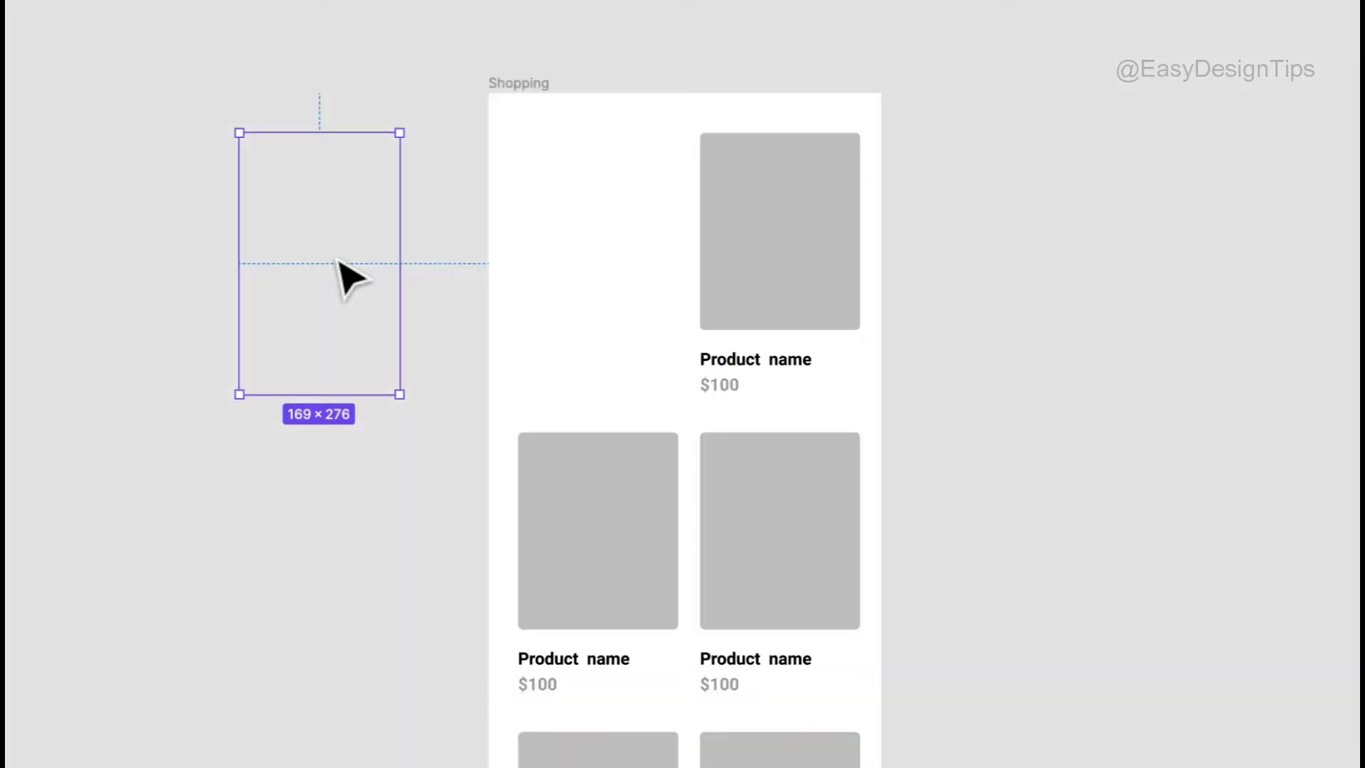
pyautogui.moveTo(338, 262); pyautogui.dragTo(618, 286)
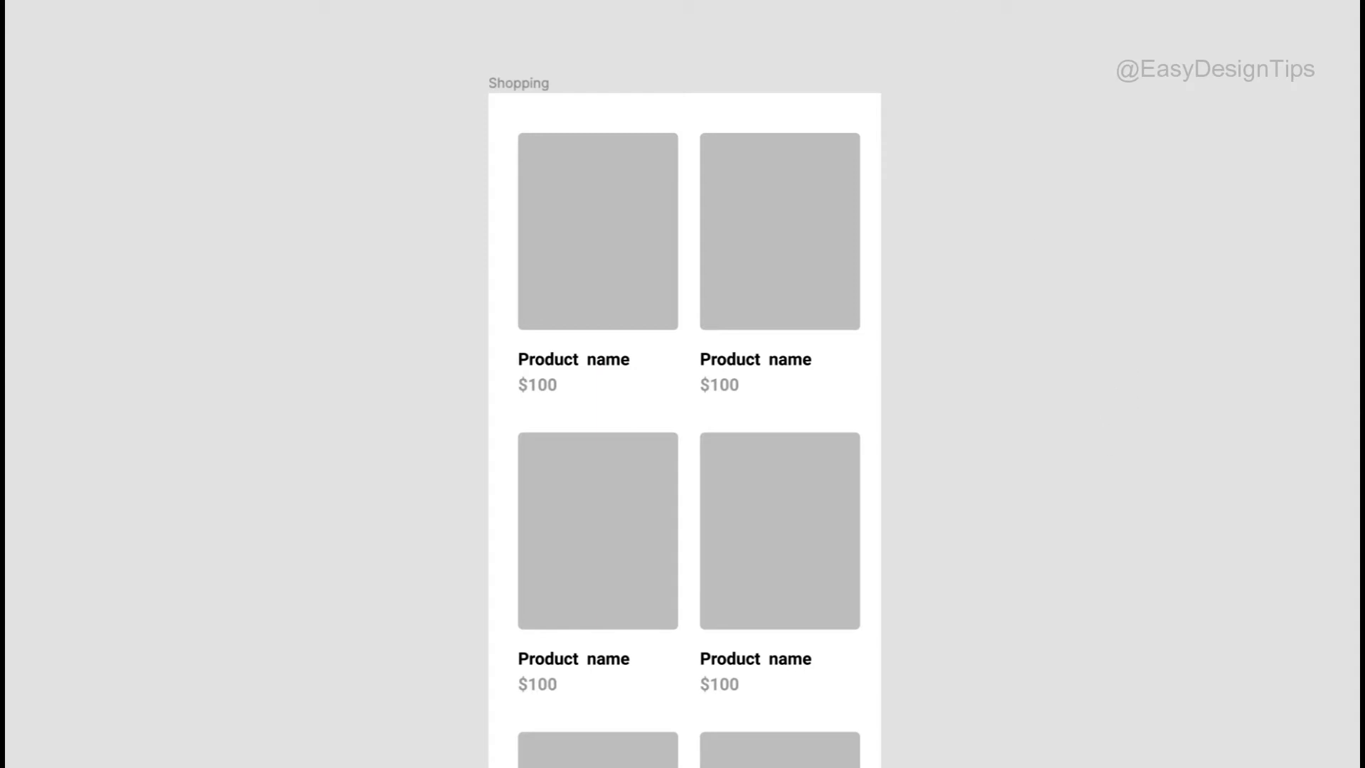
pyautogui.click(595, 250)
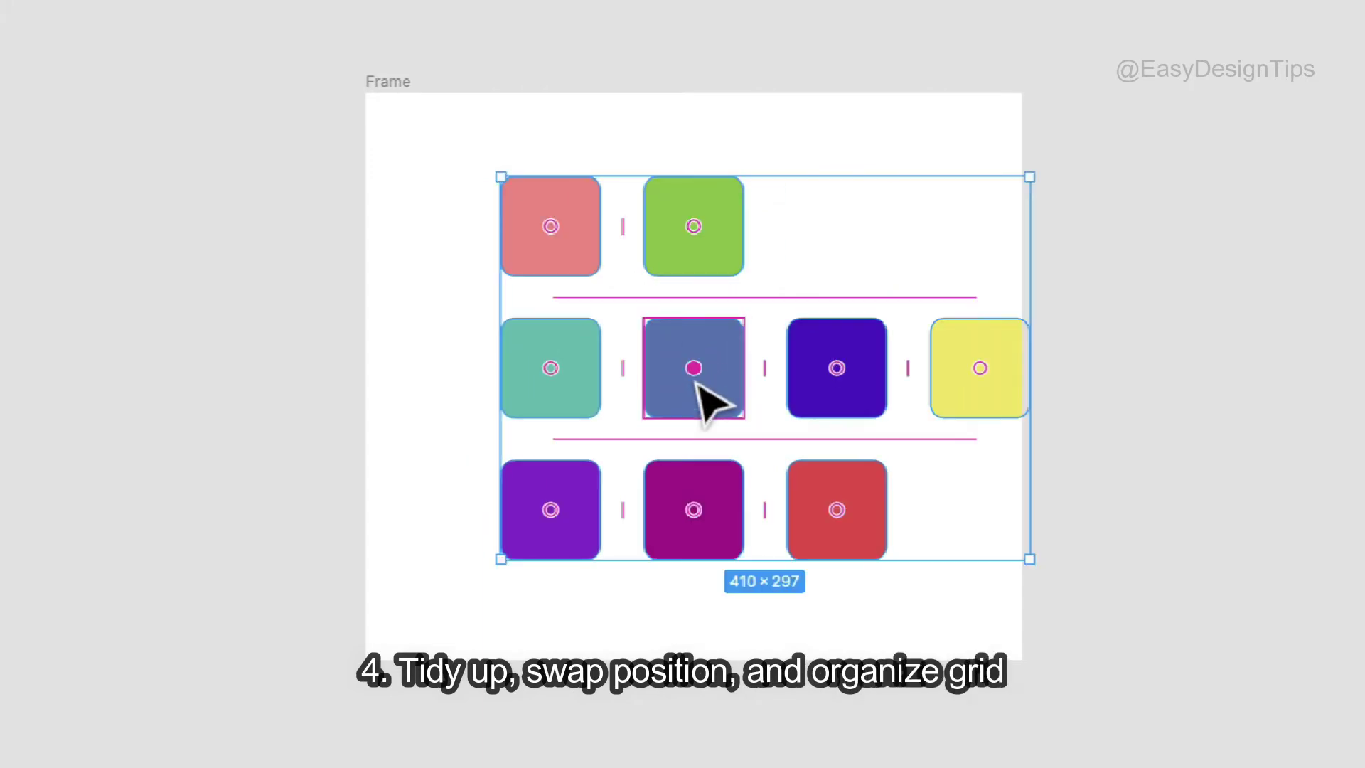
# - Swap the red and dark-blue squares into new slots and widen the row gap of the colour grid
pyautogui.moveTo(574, 393); pyautogui.dragTo(845, 251)
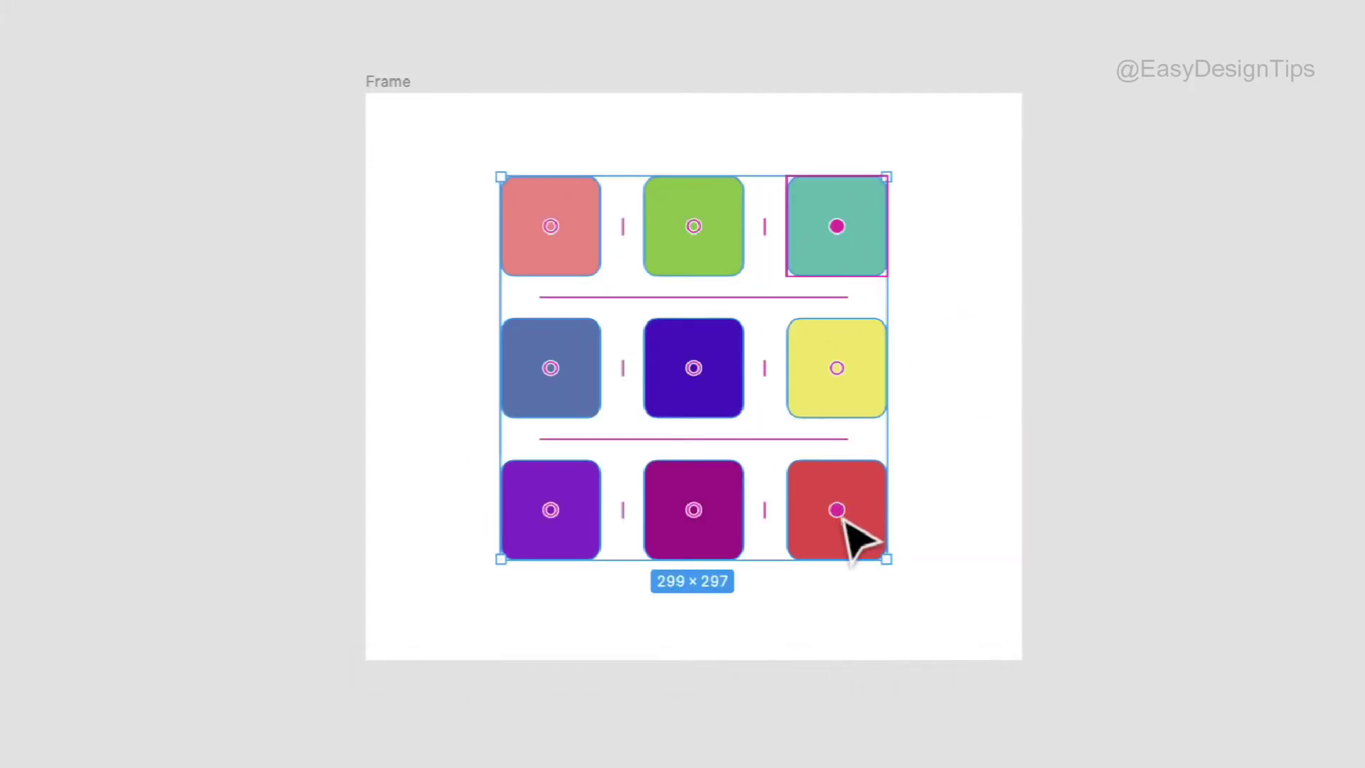
pyautogui.moveTo(846, 519); pyautogui.dragTo(846, 376)
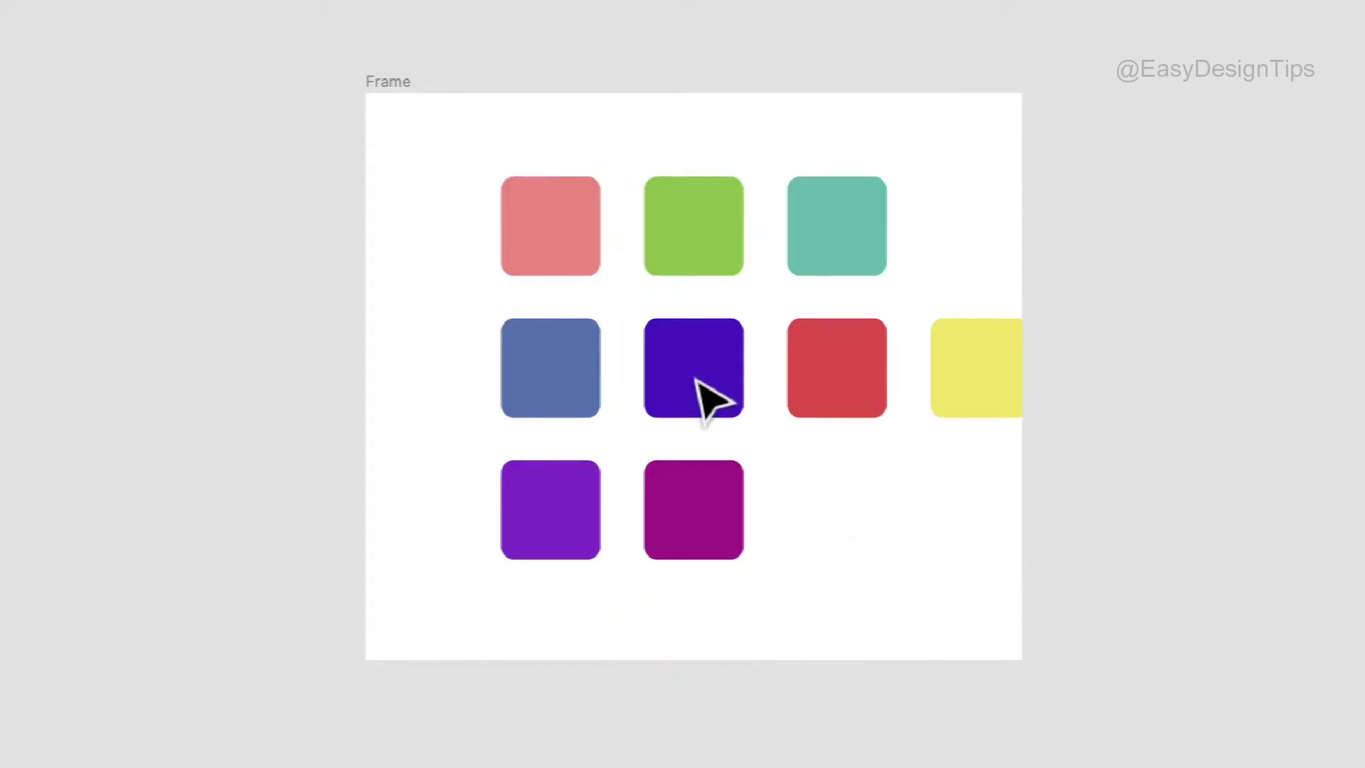
pyautogui.hotkey('ctrl', 'a')
pyautogui.moveTo(698, 375); pyautogui.dragTo(833, 516)
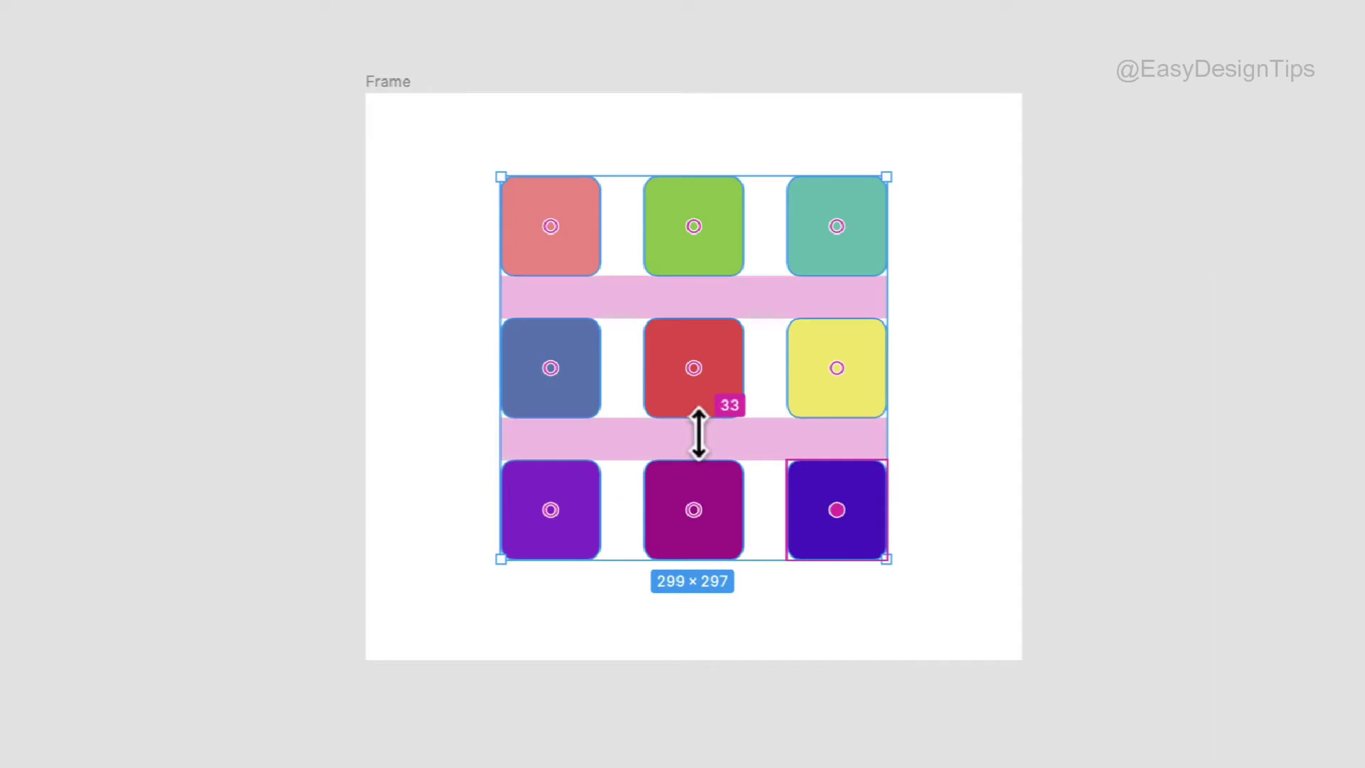
pyautogui.moveTo(699, 433); pyautogui.dragTo(702, 471)
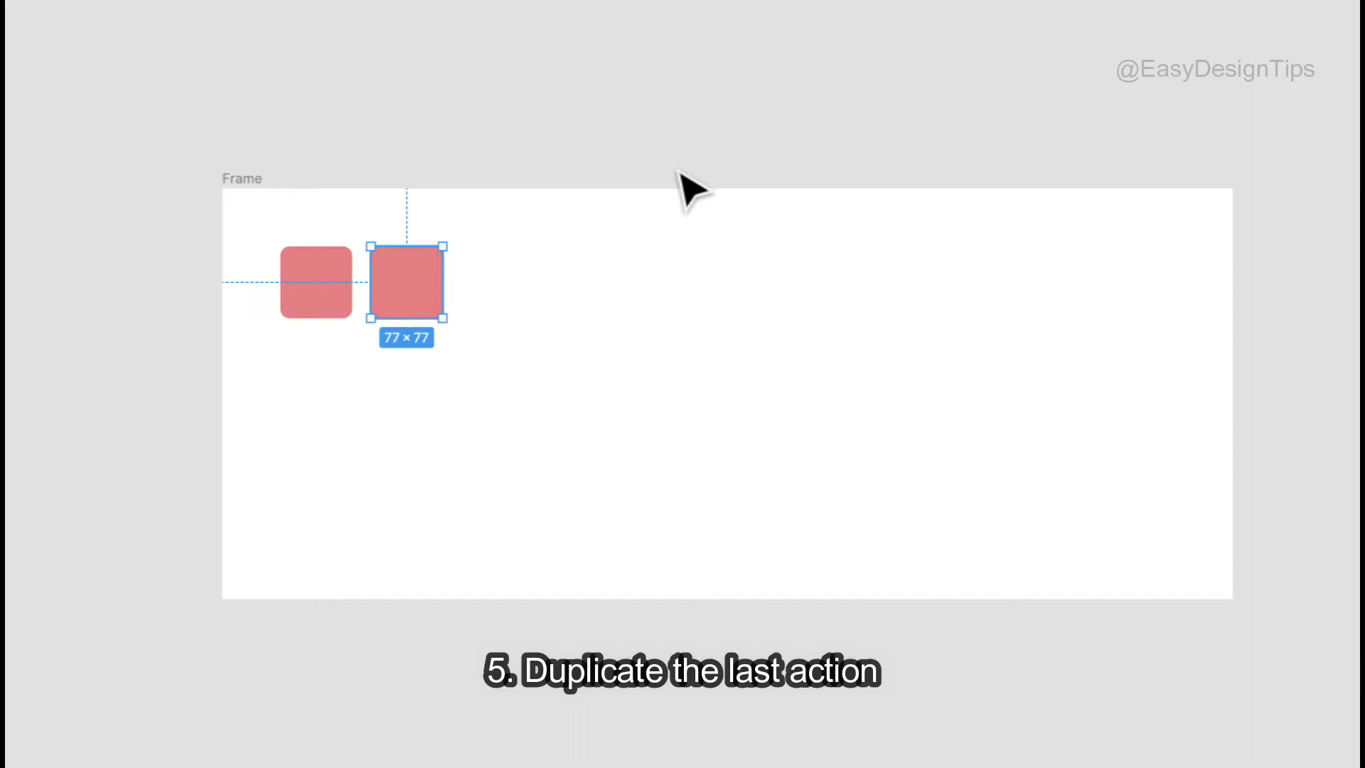
# - Repeat copies into a row of ten pink squares, duplicate the row, and extend the Frame downward
pyautogui.press('super+d')
pyautogui.press('super+d')
pyautogui.press('super+d')
pyautogui.press('super+d')
pyautogui.press('super+d')
pyautogui.press('super+d')
pyautogui.press('super+d')
pyautogui.press('super+d')
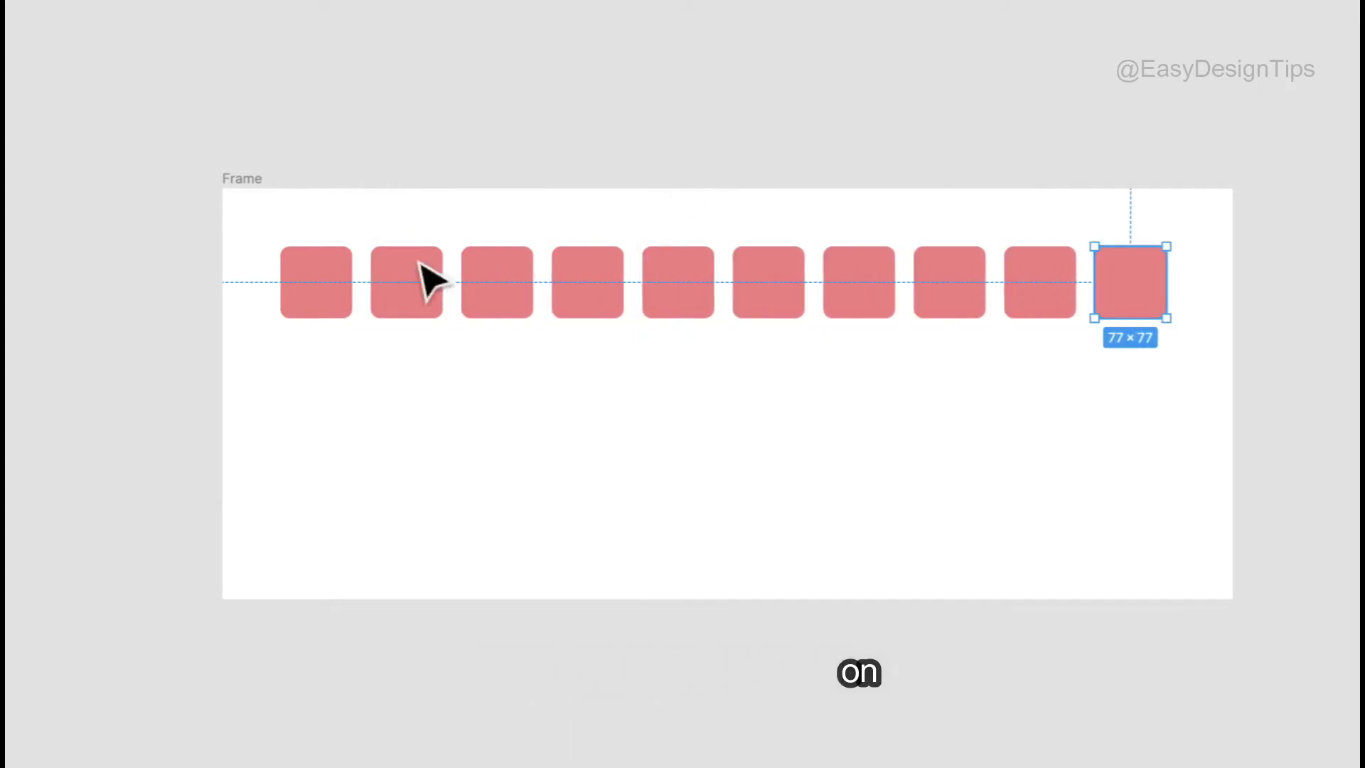
pyautogui.moveTo(166, 232); pyautogui.dragTo(1115, 400)
pyautogui.press('super+d')
pyautogui.press('super+d')
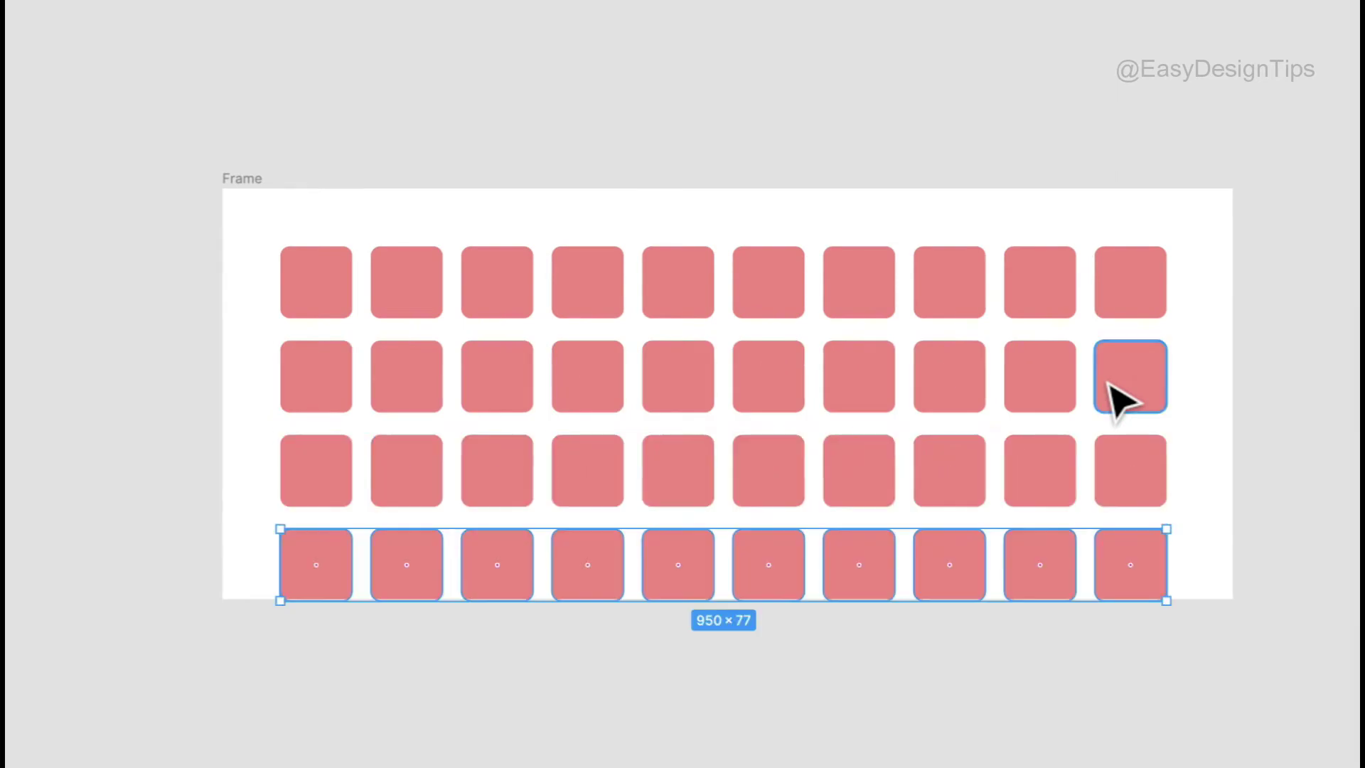
pyautogui.click(255, 182)
pyautogui.moveTo(274, 603); pyautogui.dragTo(268, 664)
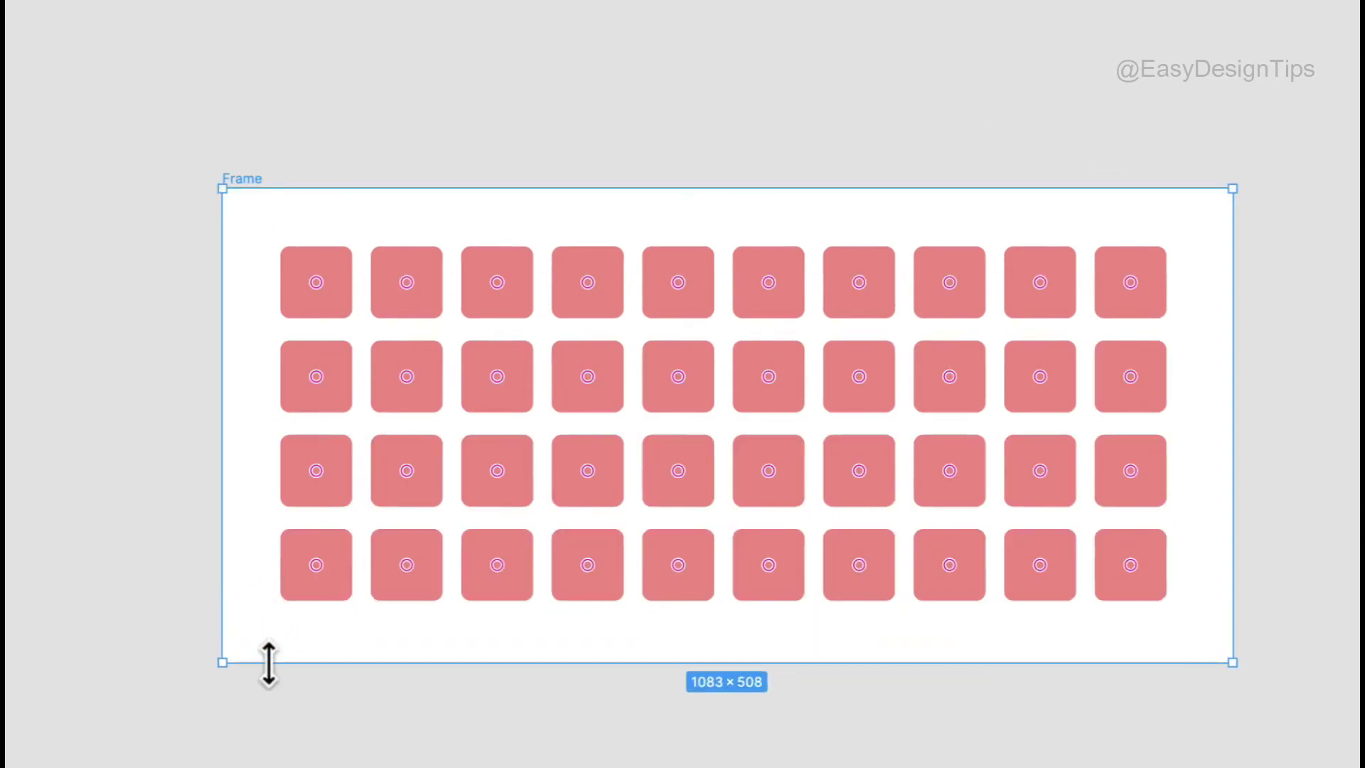
pyautogui.click(137, 558)
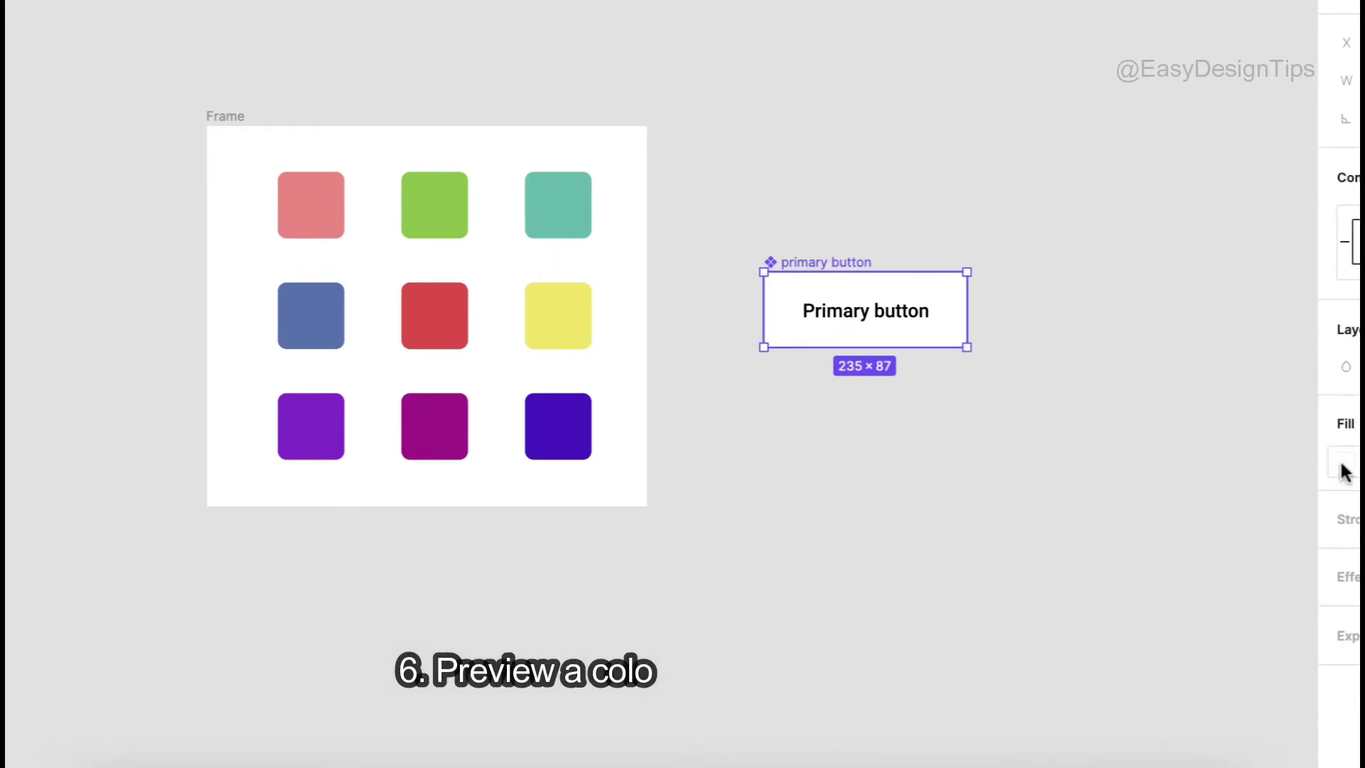
# - Sample the dark-blue and green squares with the eyedropper as the Primary button's fill
pyautogui.click(1341, 464)
pyautogui.click(1068, 525)
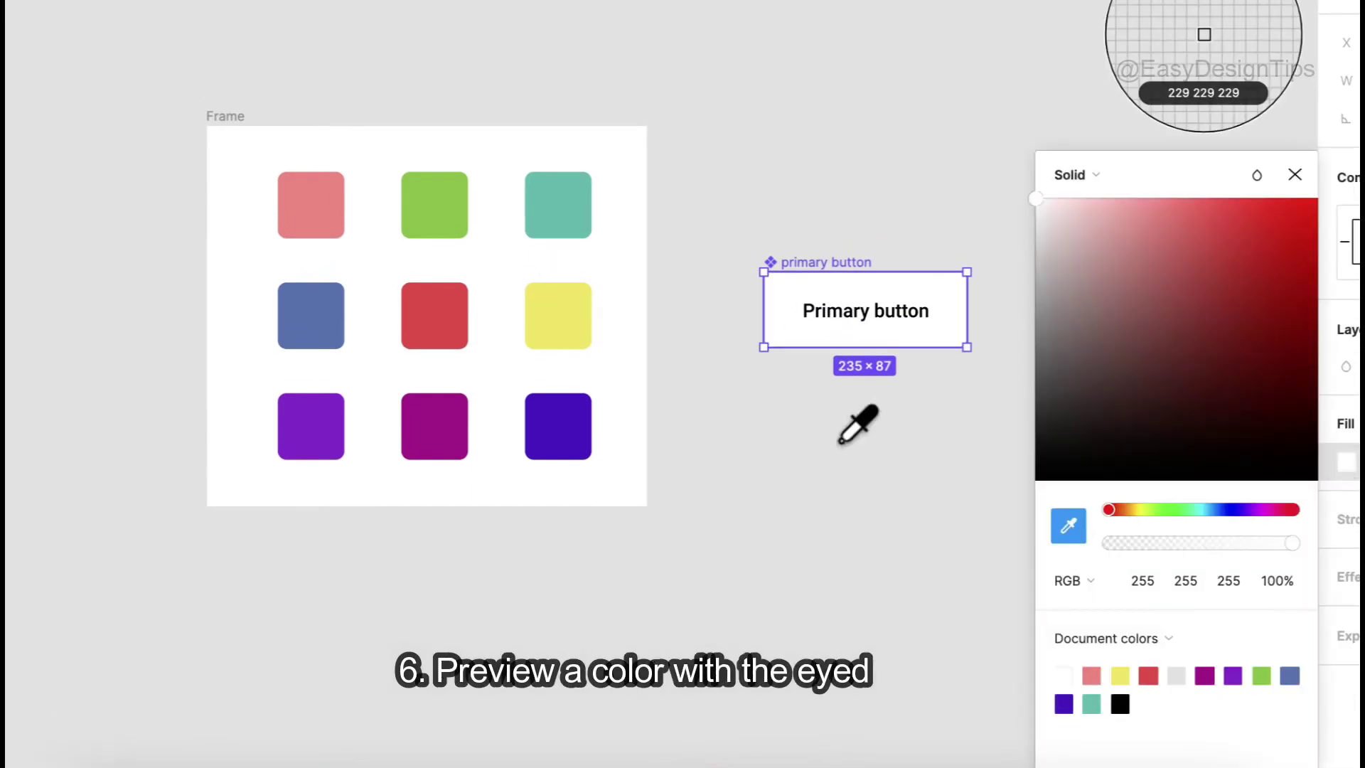
pyautogui.click(562, 429)
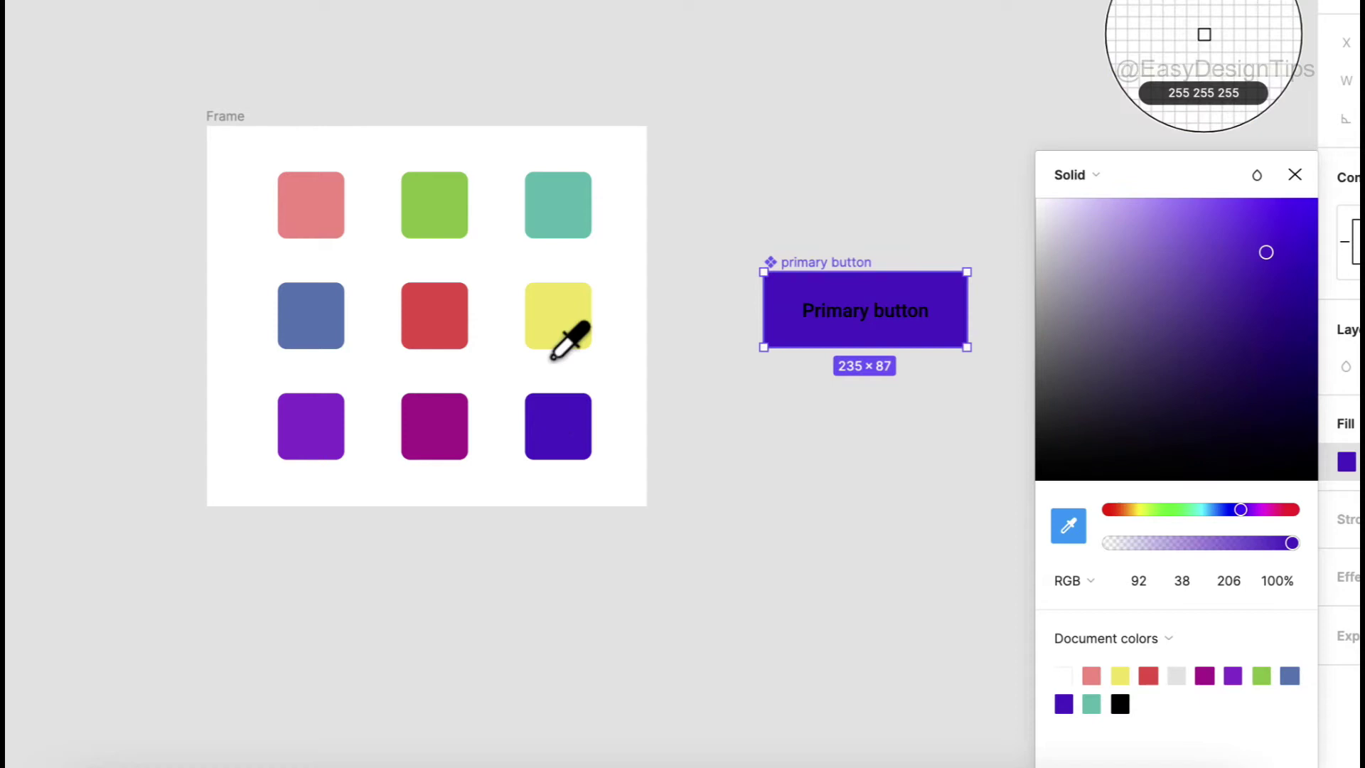
pyautogui.press('i')
pyautogui.click(548, 325)
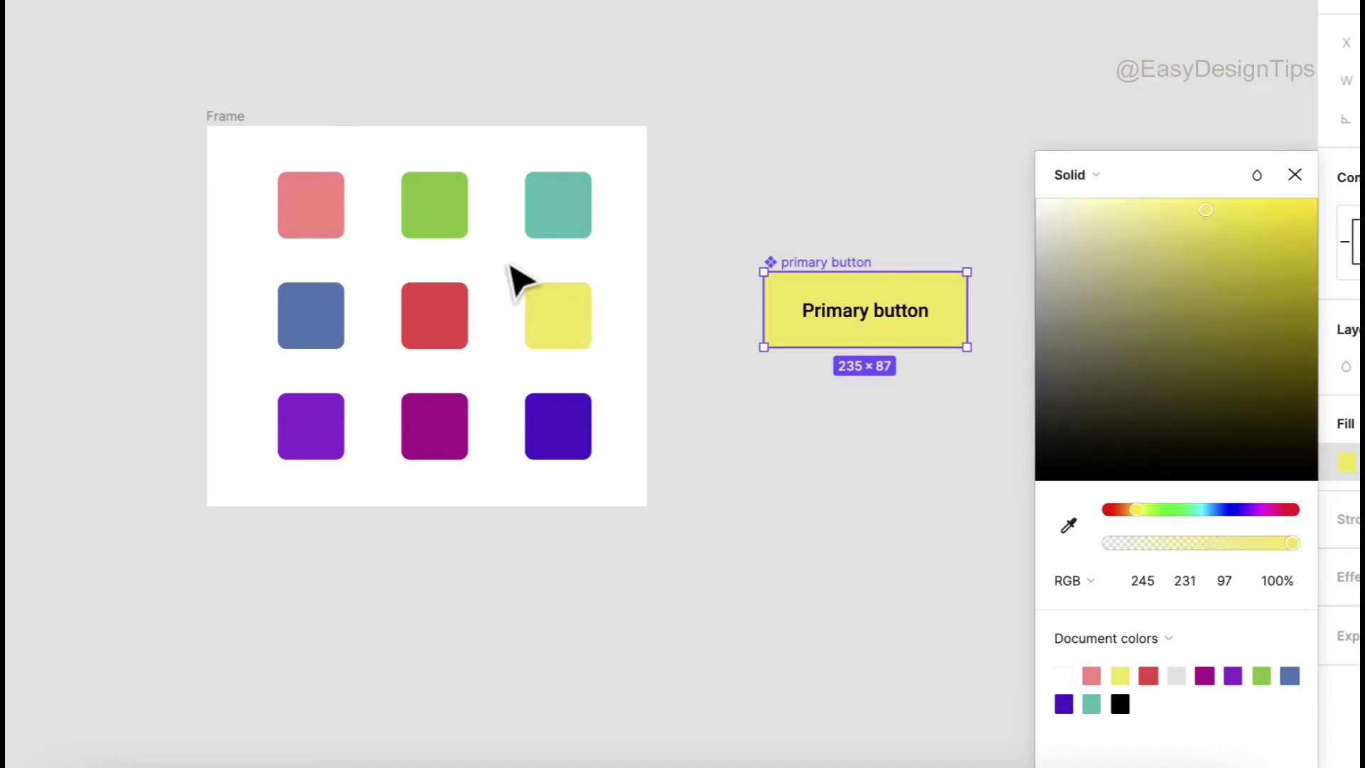
# - Keep sampling the green, blue, teal and purple squares to recolour the button fill
pyautogui.press('i')
pyautogui.click(435, 221)
pyautogui.press('i')
pyautogui.click(318, 210)
pyautogui.press('i')
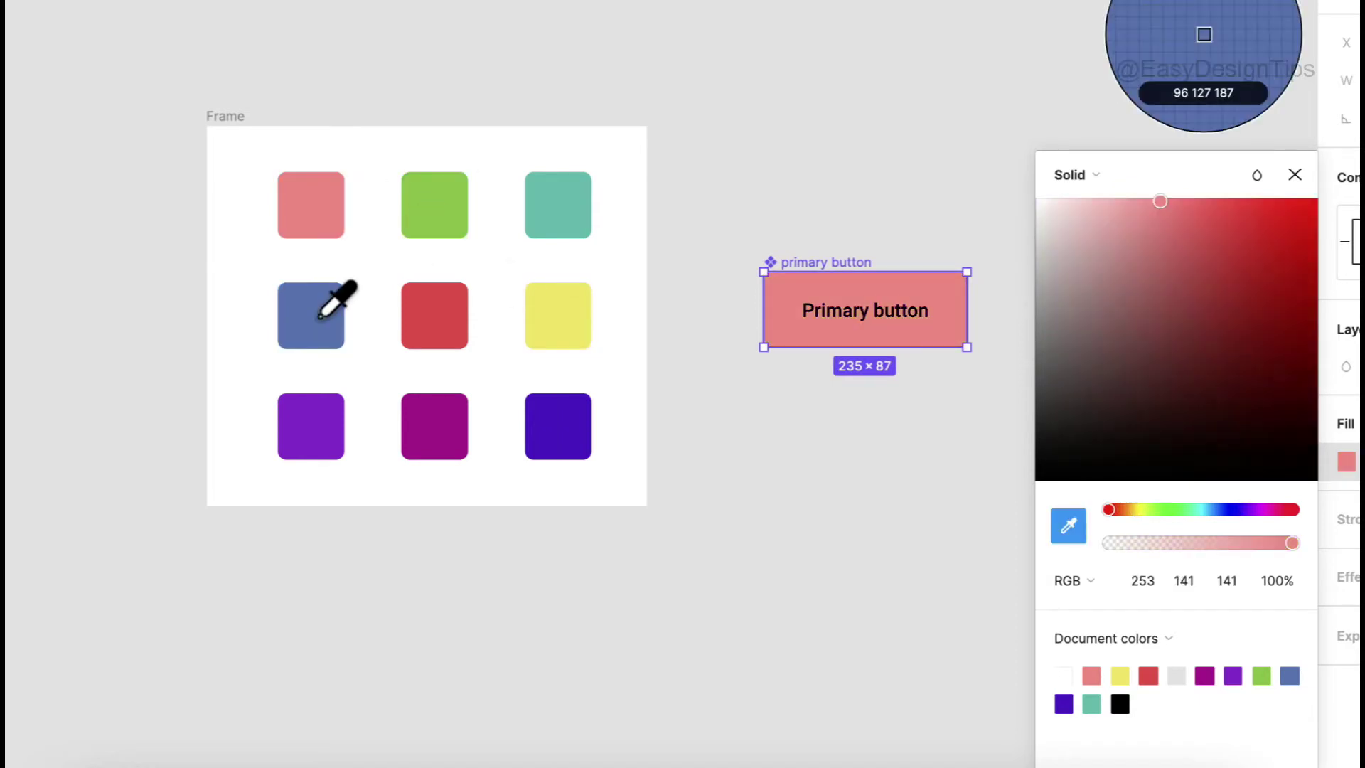
pyautogui.click(327, 324)
pyautogui.press('i')
pyautogui.click(571, 203)
pyautogui.press('i')
pyautogui.click(329, 430)
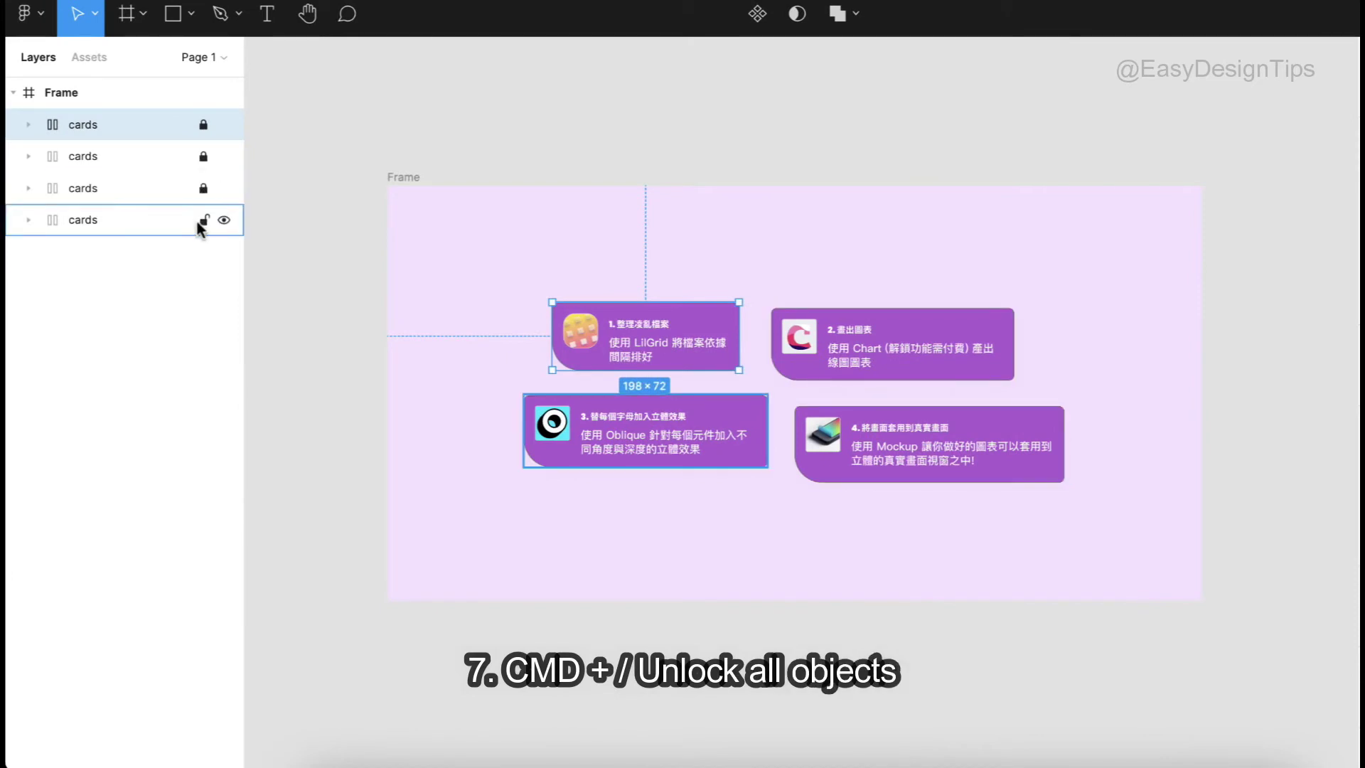
# - Run 'Unlock all objects' from Quick actions and confirm the first cards layer is now selectable
pyautogui.press('Escape')
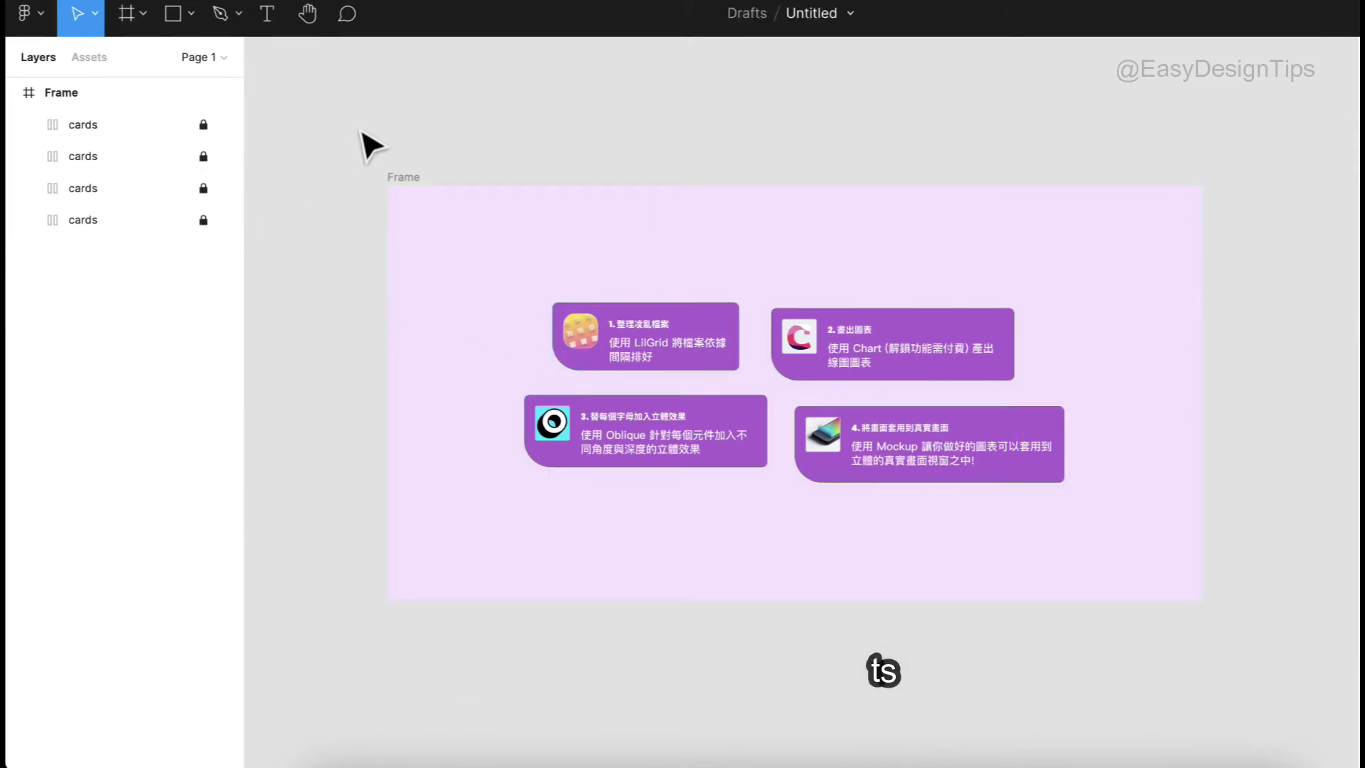
pyautogui.hotkey('ctrl', '/')
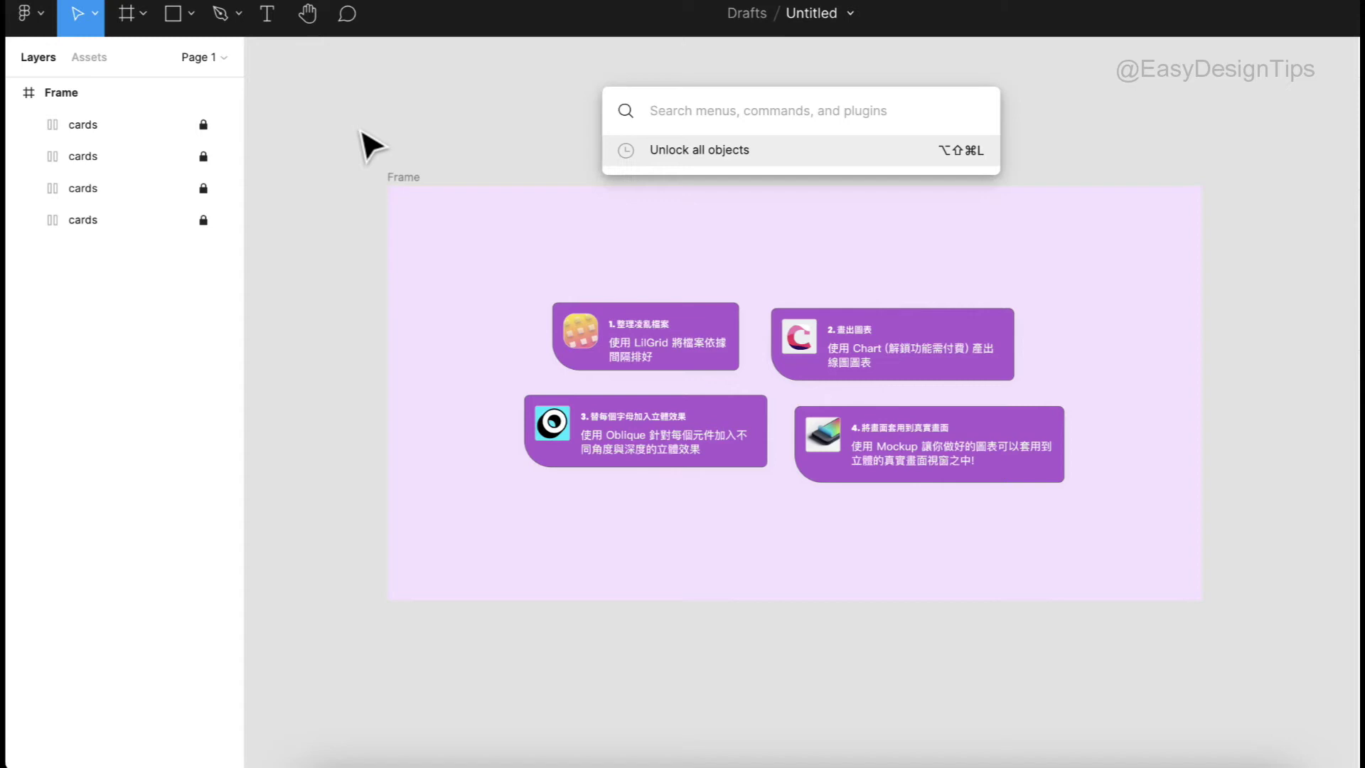
pyautogui.click(700, 152)
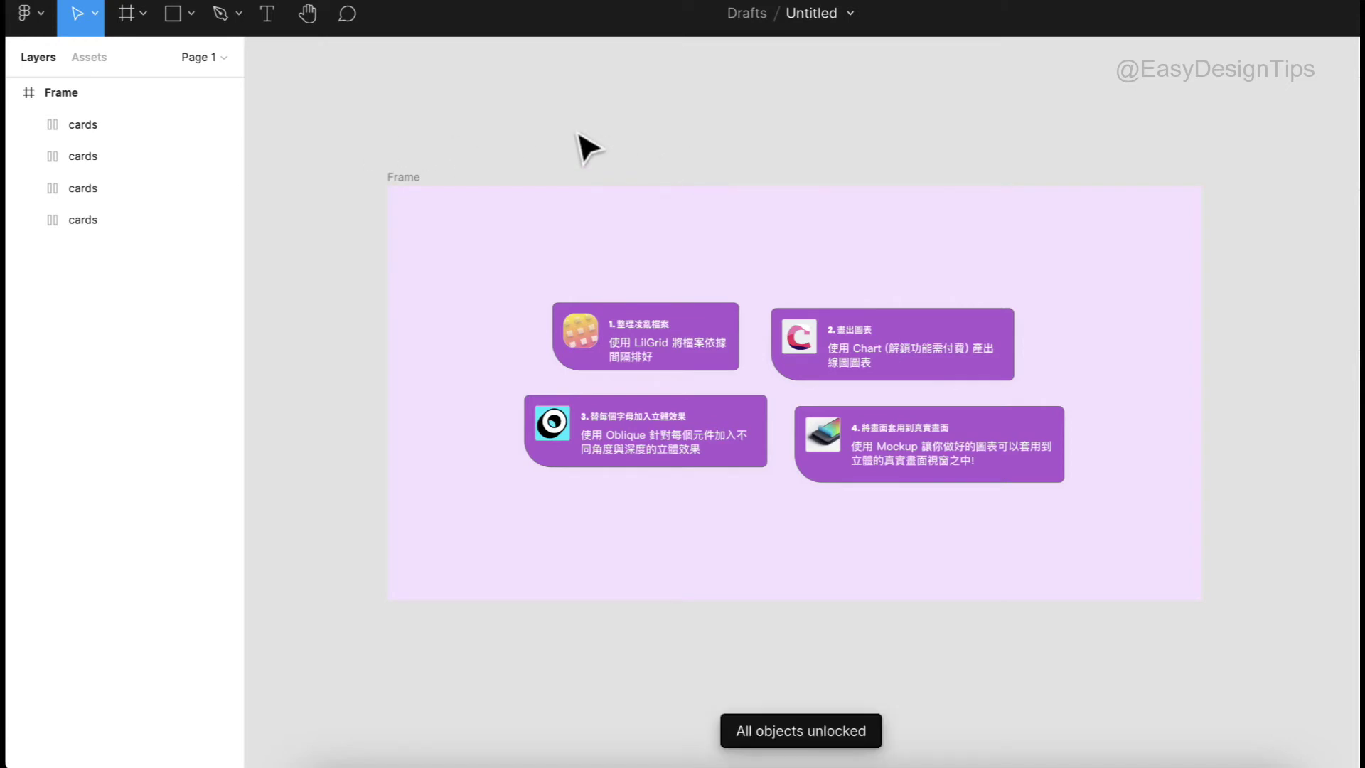
pyautogui.click(72, 132)
pyautogui.click(359, 128)
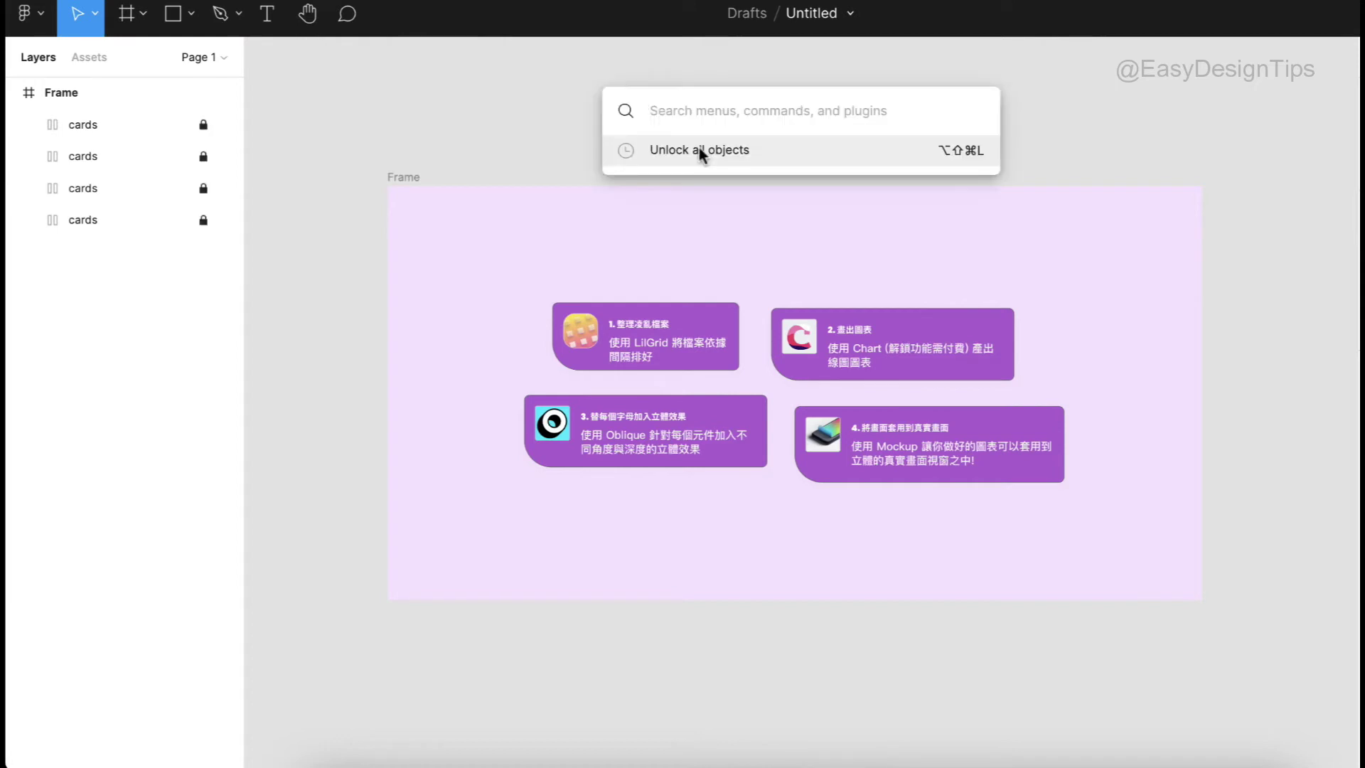
pyautogui.click(698, 148)
pyautogui.click(71, 132)
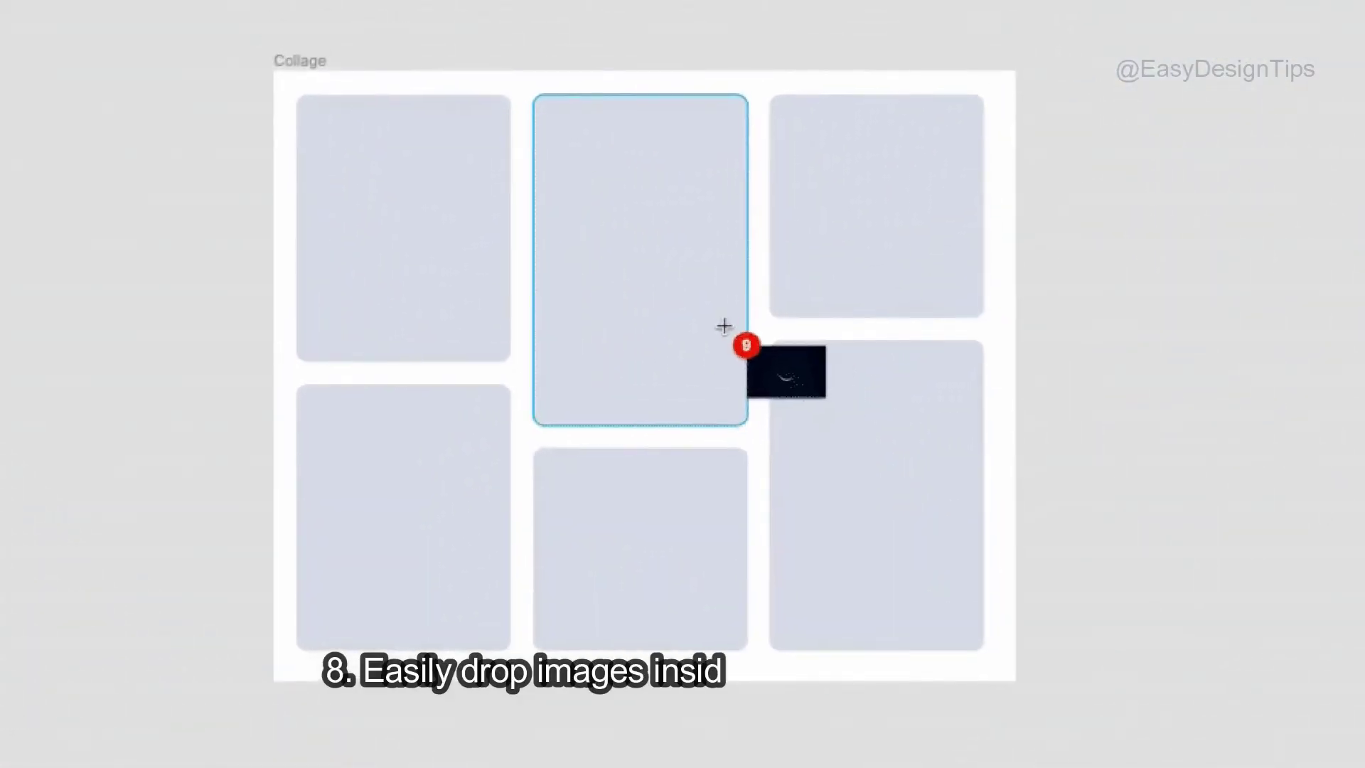
# - Drop the imported moon, forest, misty and other photos into the collage's six placeholders
pyautogui.click(725, 323)
pyautogui.click(833, 265)
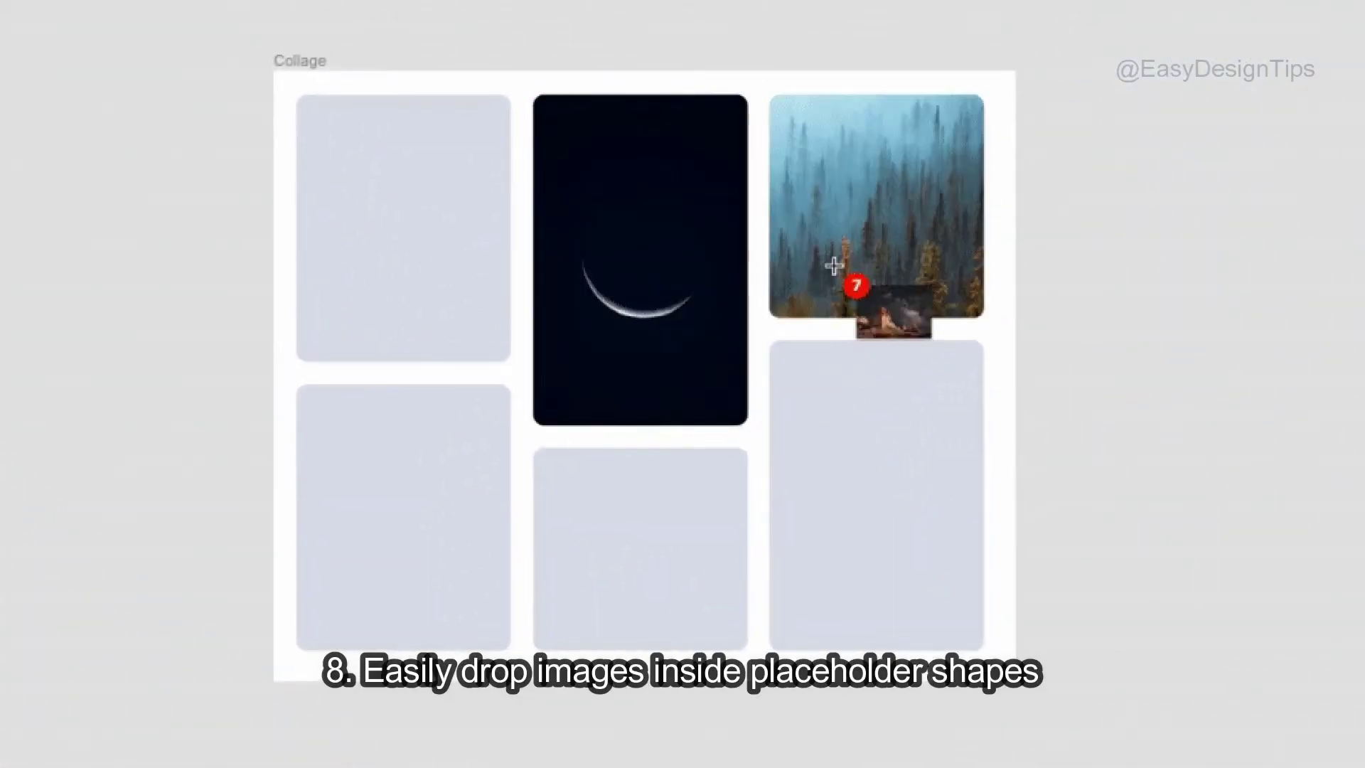
pyautogui.click(822, 463)
pyautogui.click(689, 588)
pyautogui.click(463, 569)
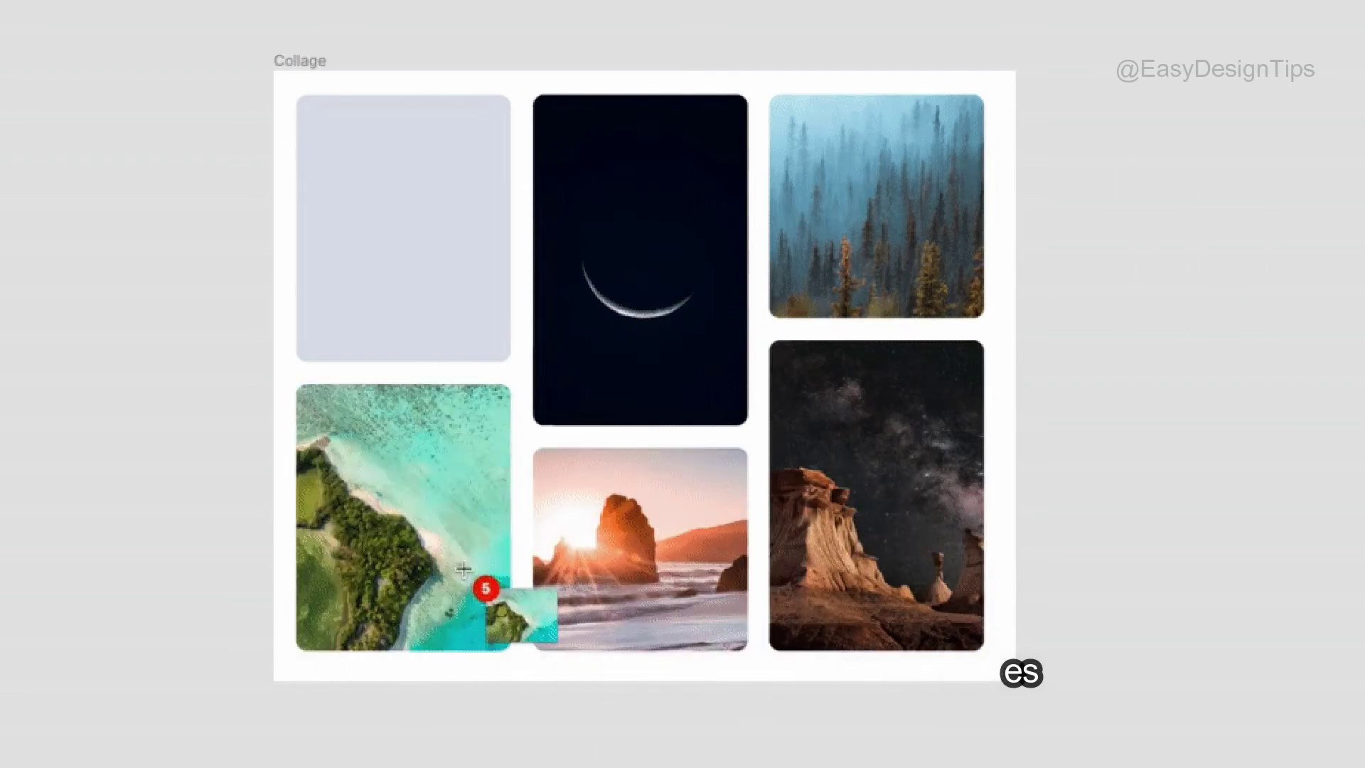
pyautogui.click(426, 336)
pyautogui.click(832, 478)
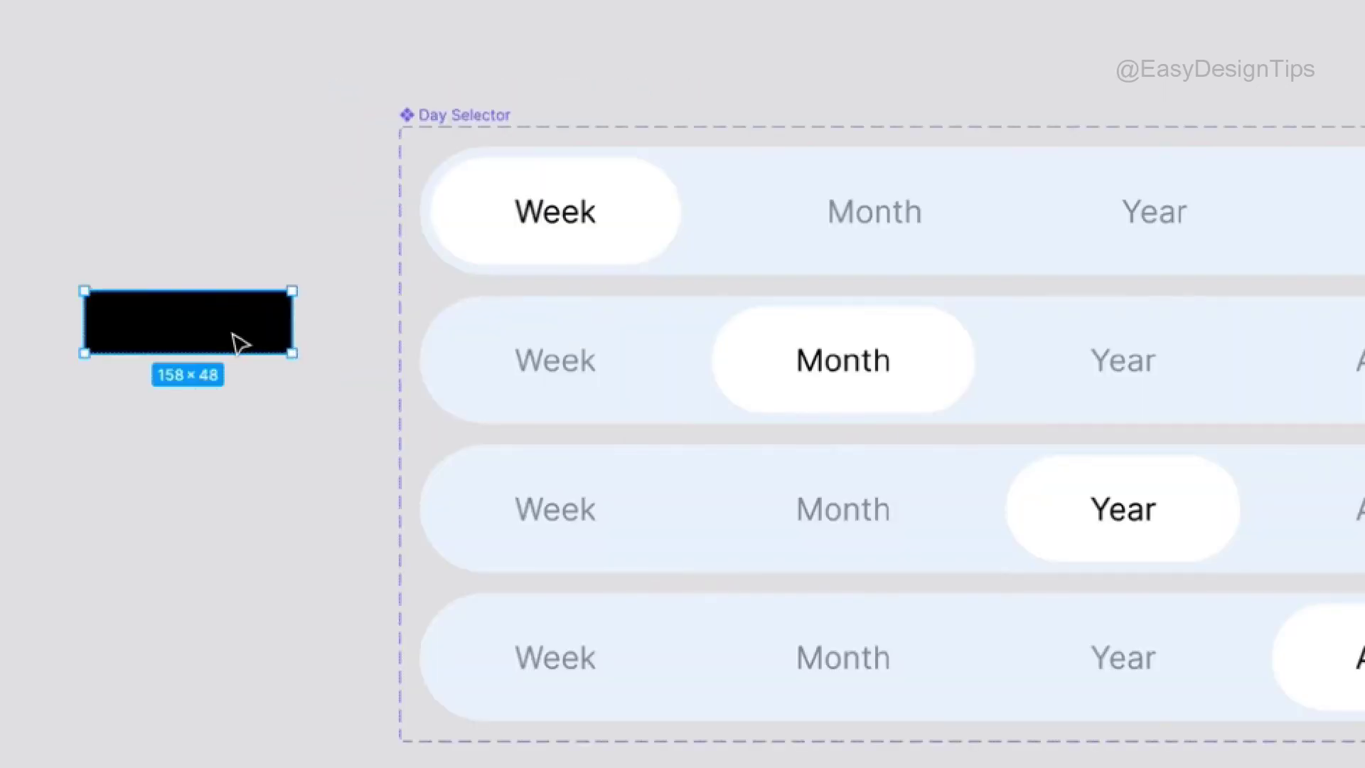
# - Place the black rectangle between Week and Month in the Day Selector row, undoing each of three tries
pyautogui.moveTo(240, 343); pyautogui.dragTo(676, 244)
pyautogui.hotkey('ctrl', 'z')
pyautogui.moveTo(192, 341); pyautogui.dragTo(688, 228)
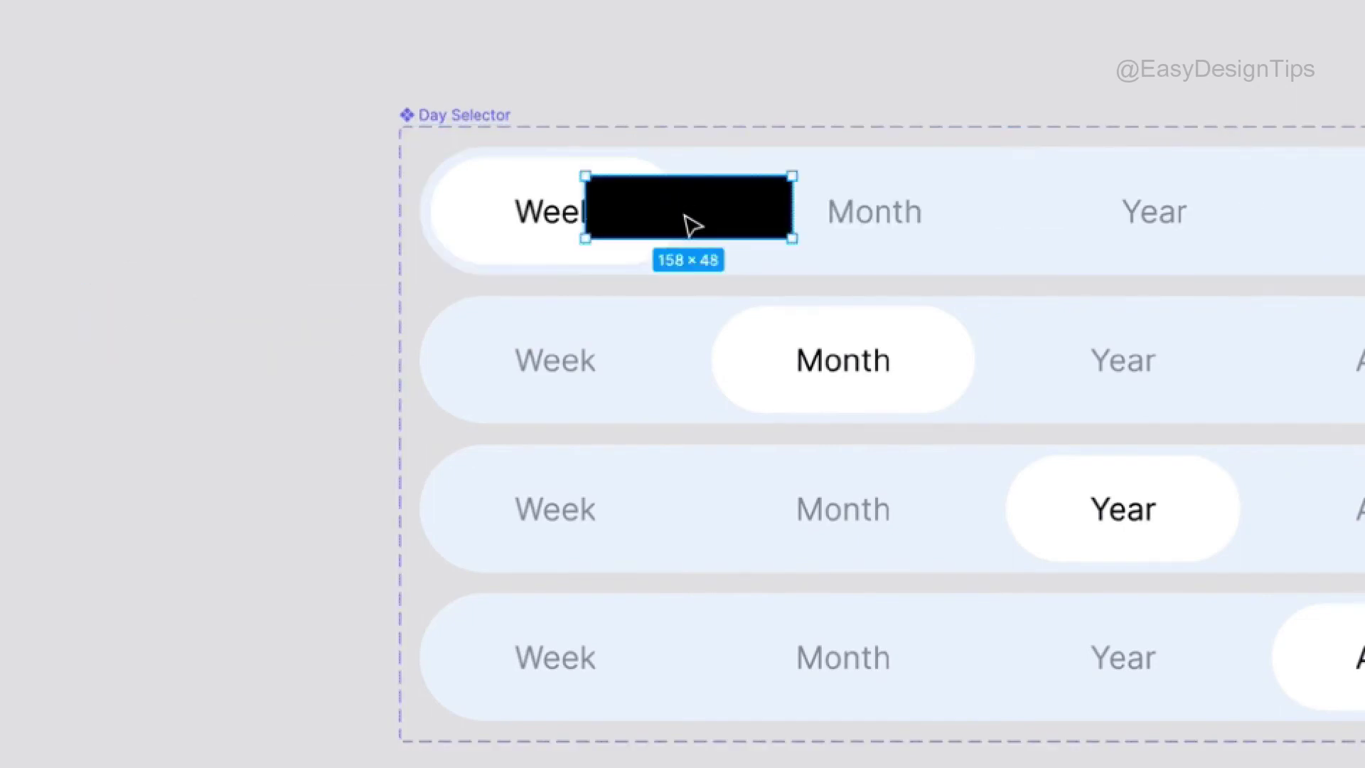
pyautogui.hotkey('ctrl', 'z')
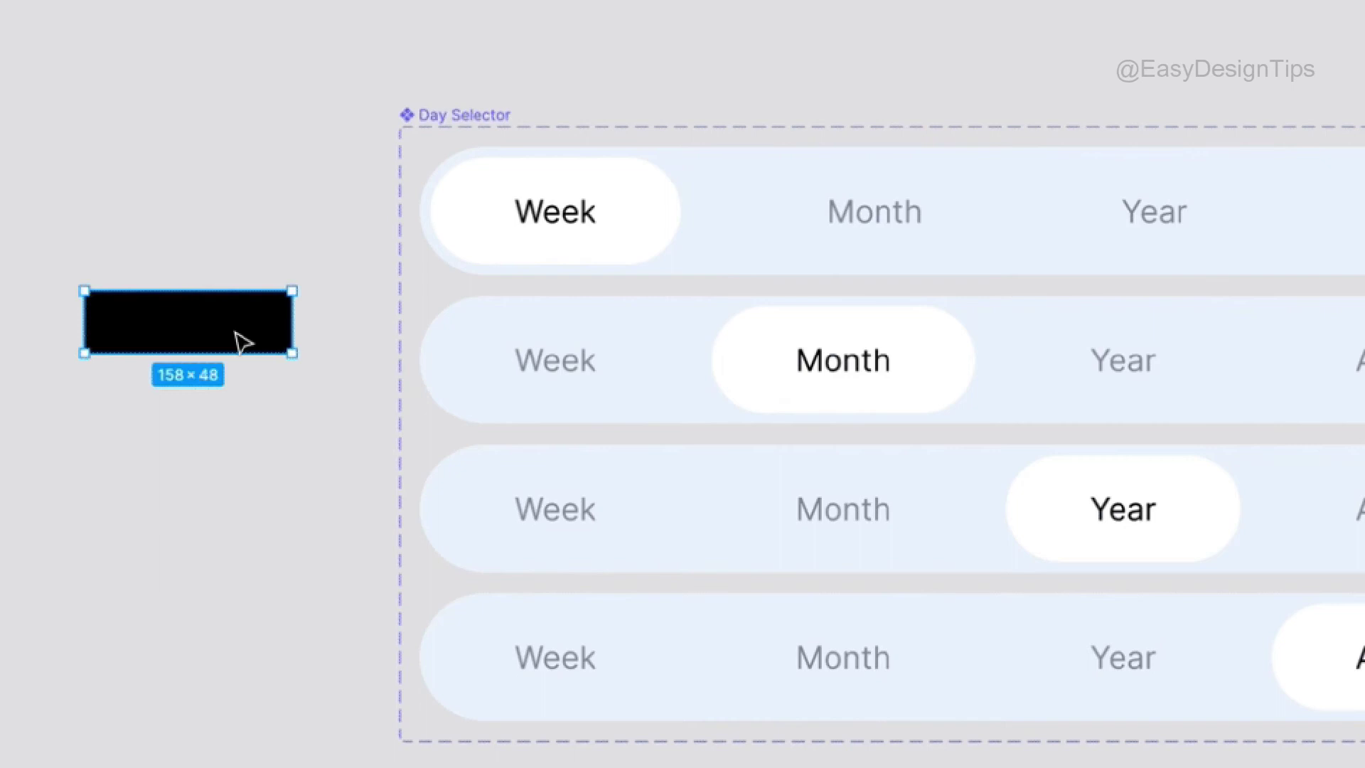
pyautogui.moveTo(239, 344); pyautogui.dragTo(679, 246)
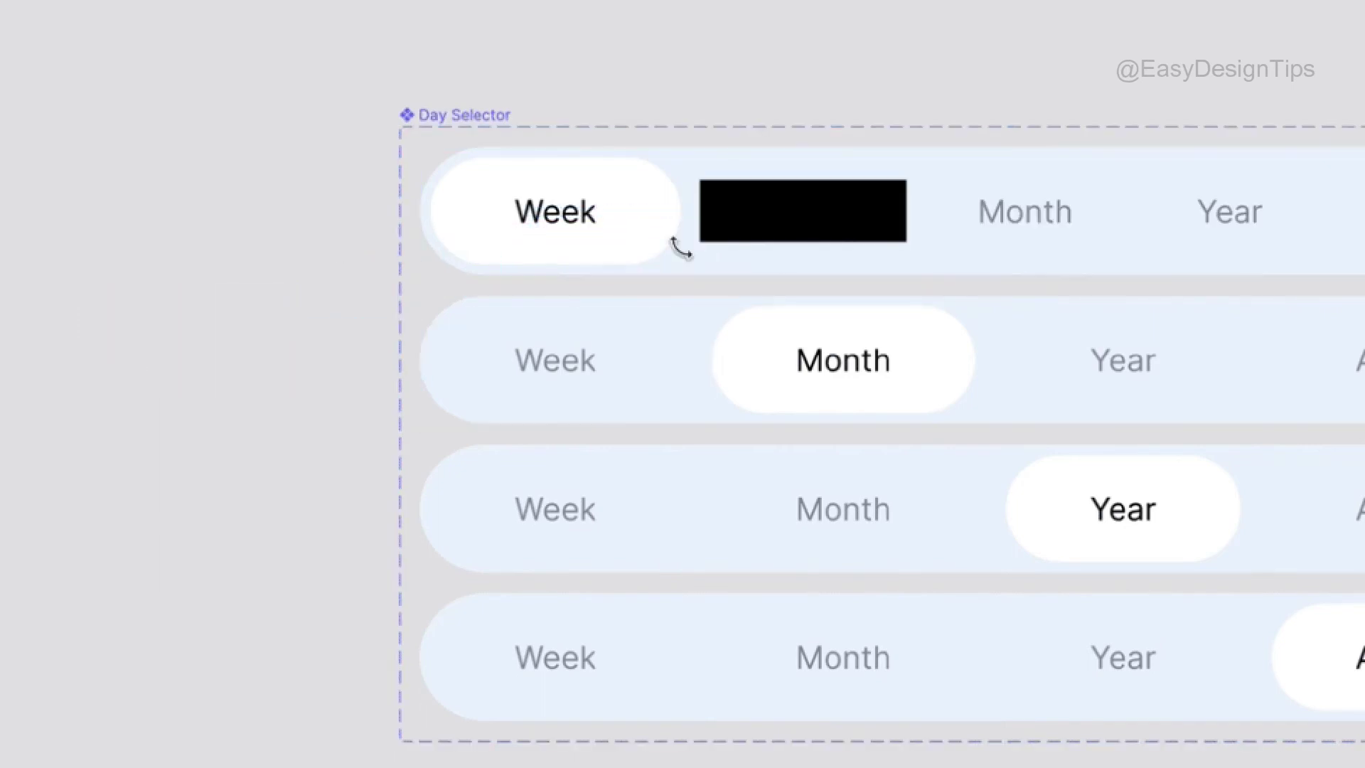
pyautogui.hotkey('ctrl', 'z')
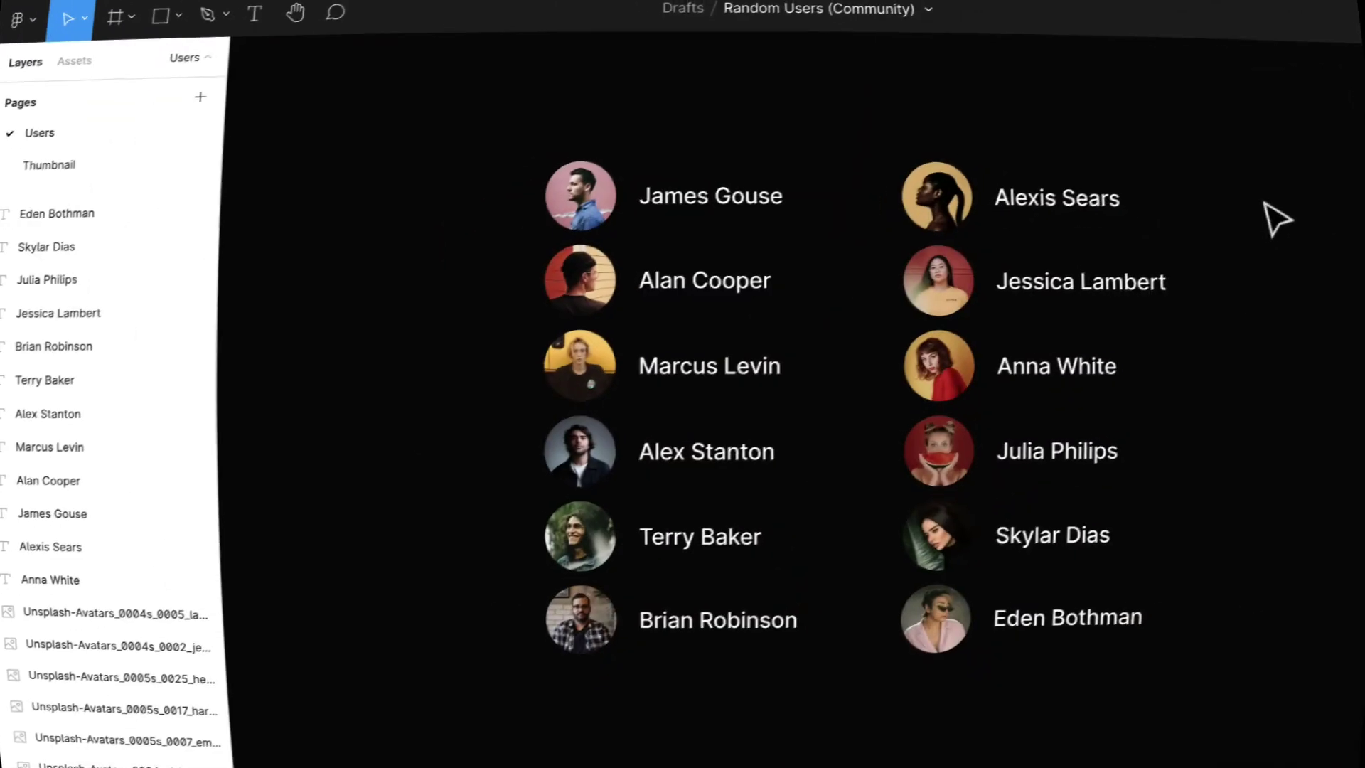
# - Launch the Content Reel plugin and select both columns of user name labels
pyautogui.click(20, 19)
pyautogui.moveTo(106, 331)
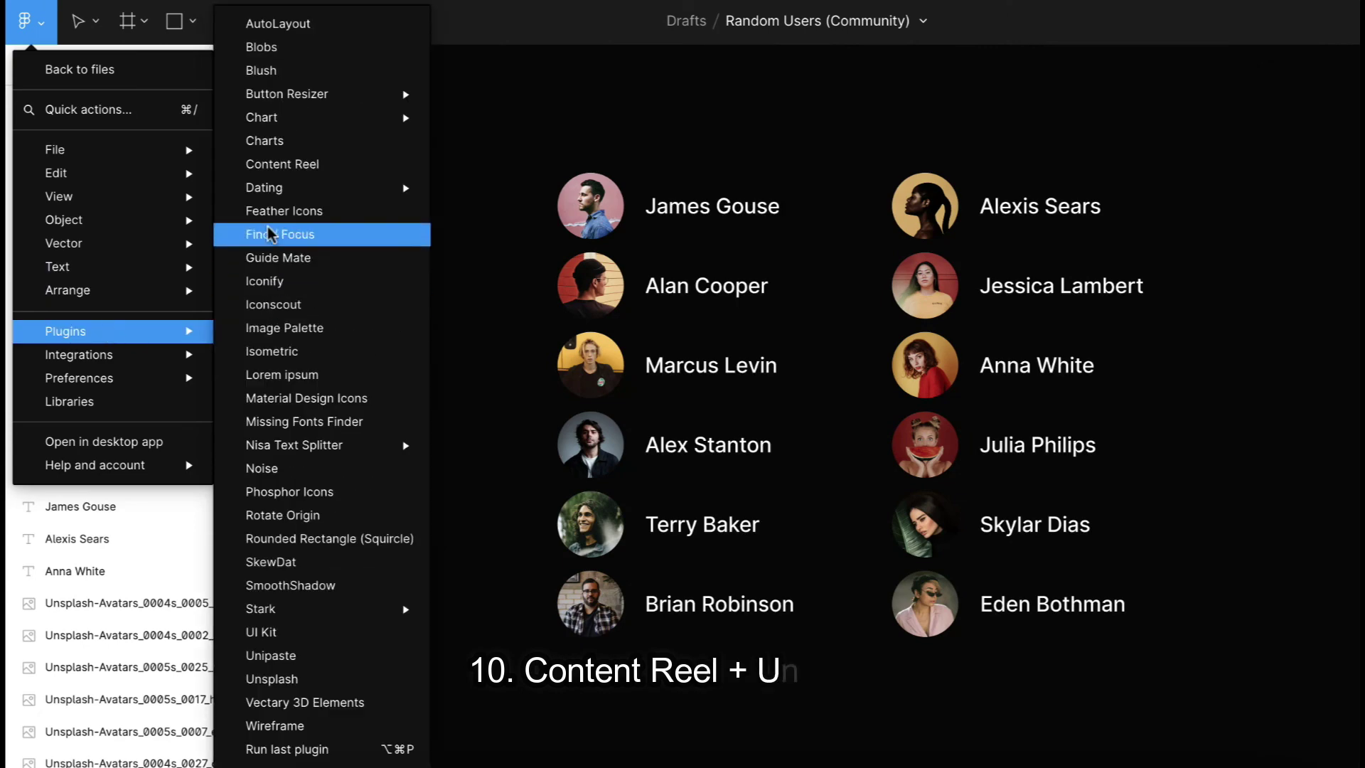
pyautogui.click(282, 165)
pyautogui.moveTo(711, 128); pyautogui.dragTo(714, 625)
pyautogui.moveTo(1203, 172); pyautogui.dragTo(1038, 633)
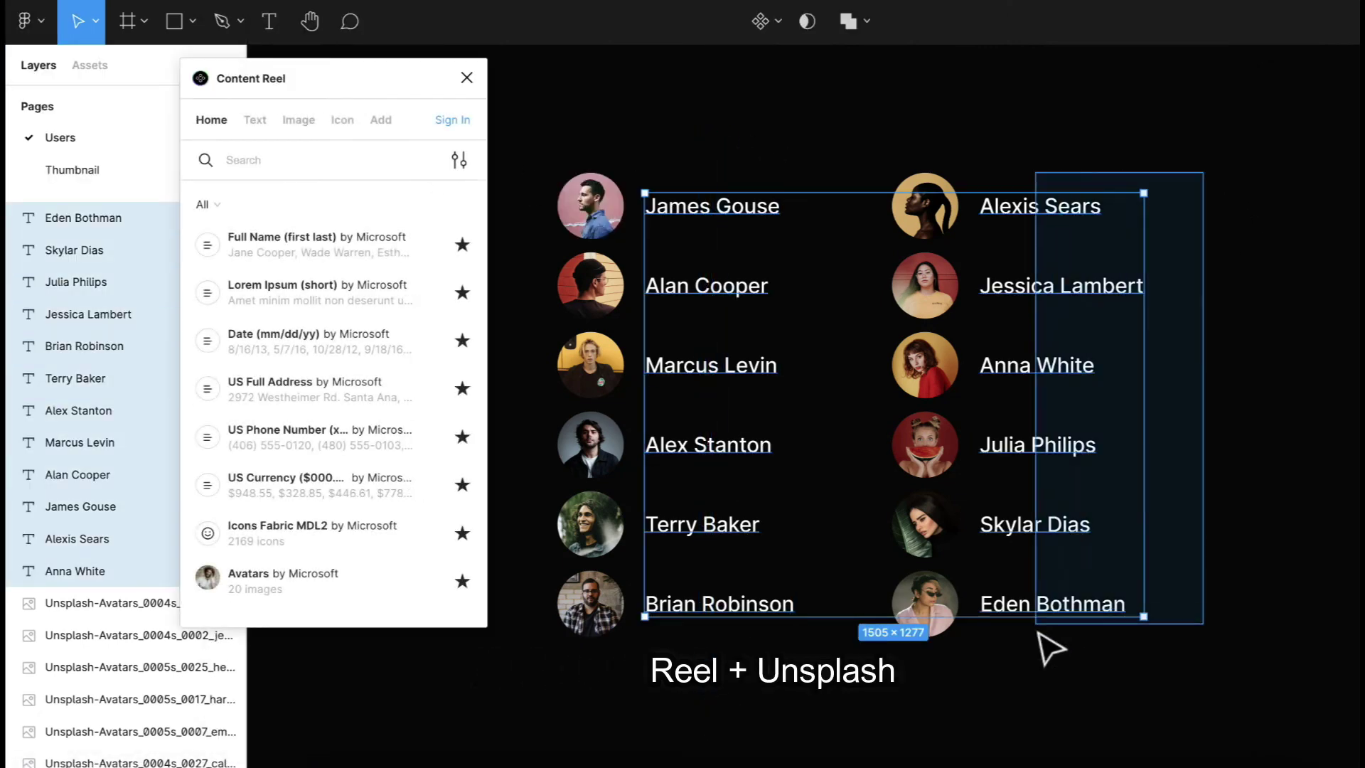
# - Preview Content Reel text fills on the labels: numbers, e-mails, names, lorem ipsum, addresses, dates, phones, companies
pyautogui.click(255, 120)
pyautogui.click(293, 241)
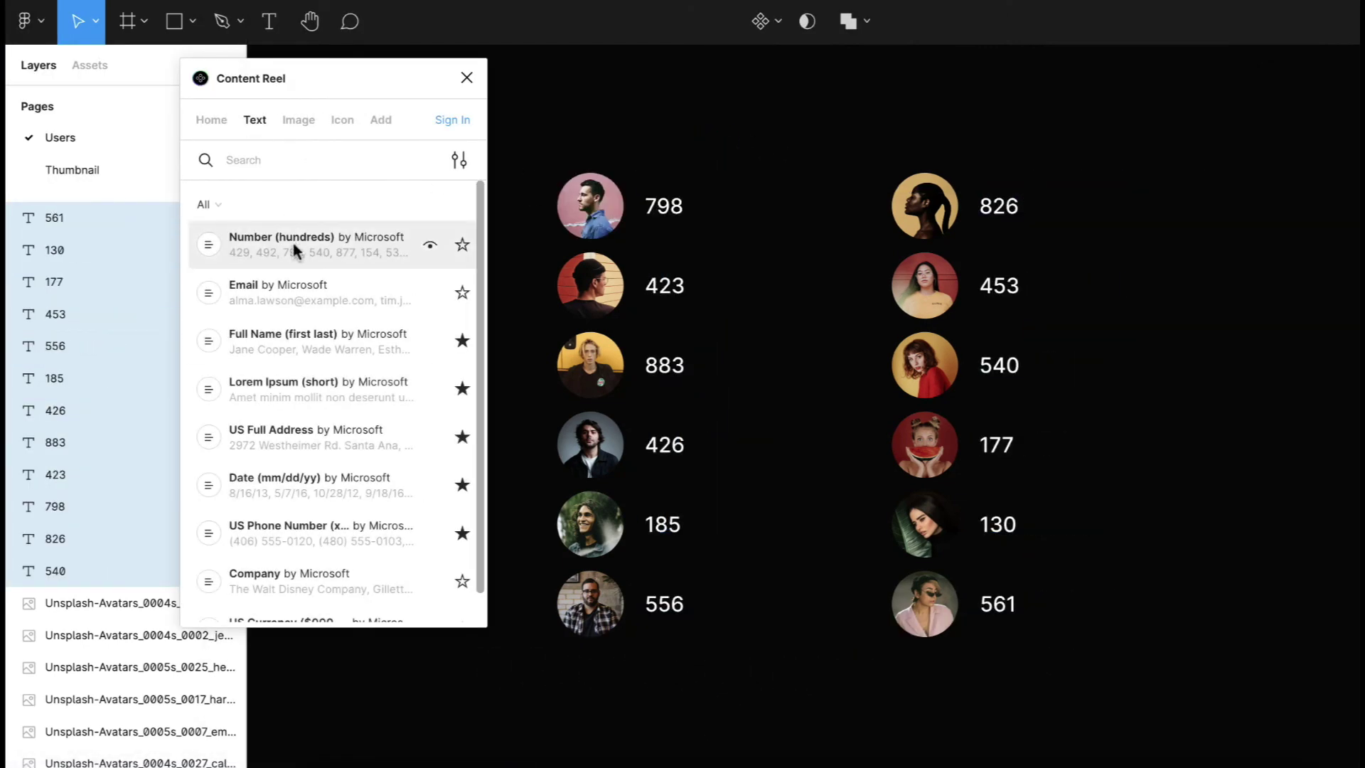
pyautogui.click(292, 292)
pyautogui.click(295, 340)
pyautogui.click(295, 388)
pyautogui.click(284, 436)
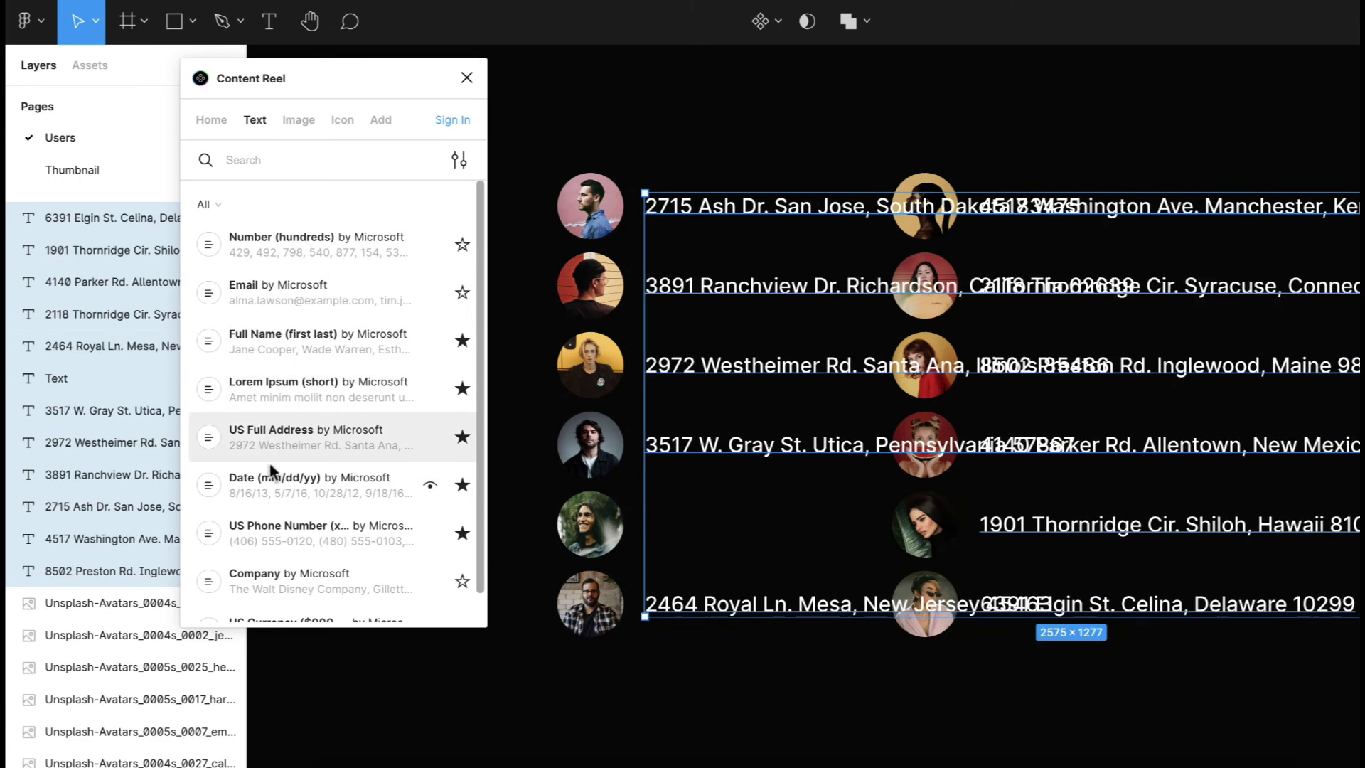
pyautogui.click(270, 474)
pyautogui.click(275, 529)
pyautogui.click(274, 580)
pyautogui.scroll(-1, 276, 540)
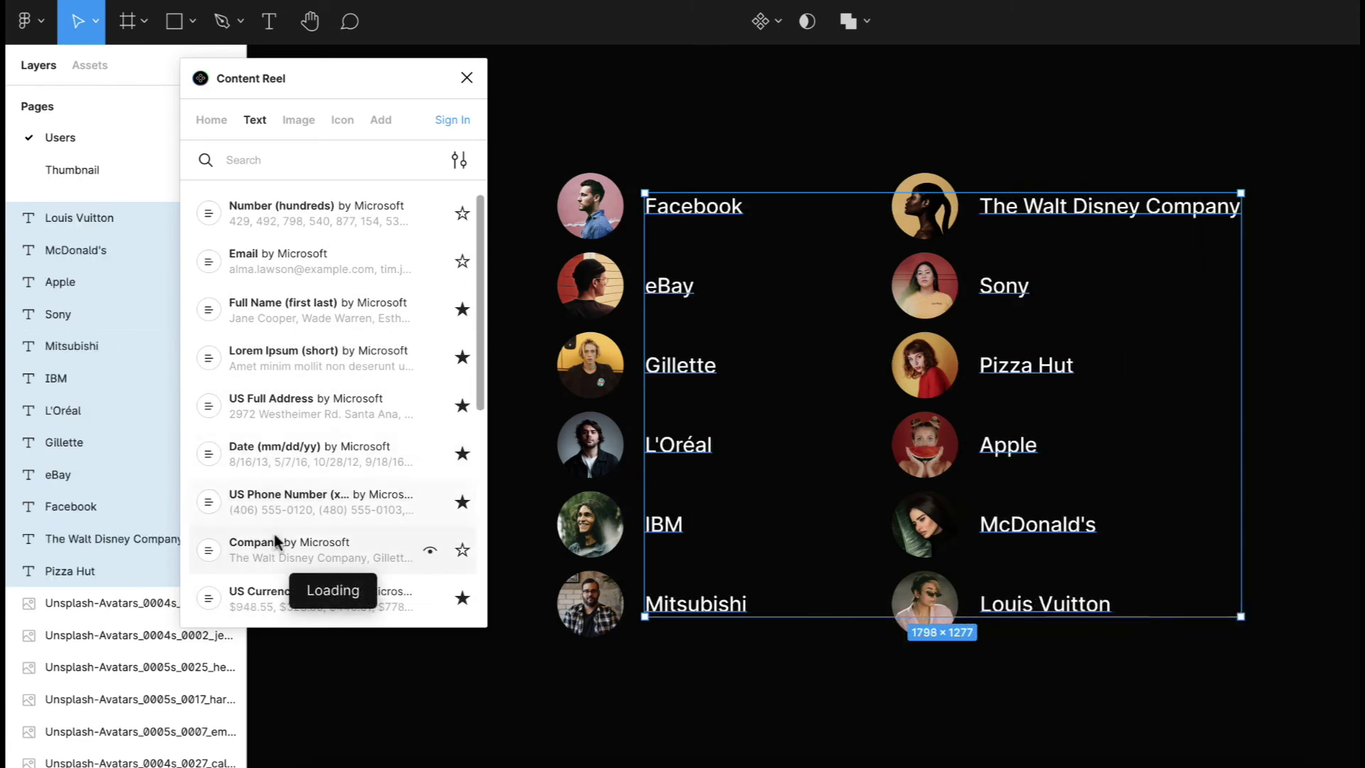
pyautogui.scroll(1, 269, 491)
# - Apply random full names to the labels, then deselect them and close Content Reel
pyautogui.click(278, 338)
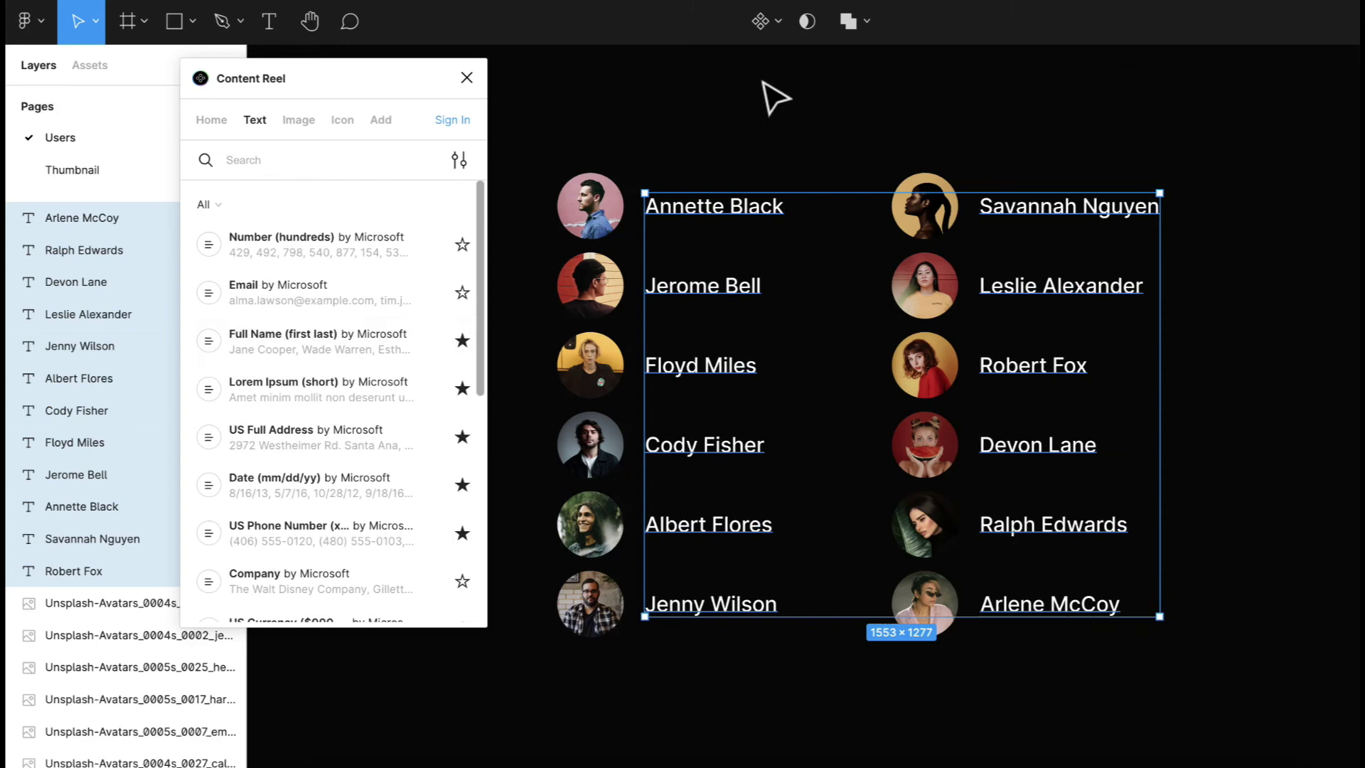
pyautogui.click(761, 82)
pyautogui.click(467, 78)
pyautogui.click(33, 22)
# - Launch the Unsplash plugin, select all twelve avatars, and apply its portrait preset
pyautogui.moveTo(71, 329)
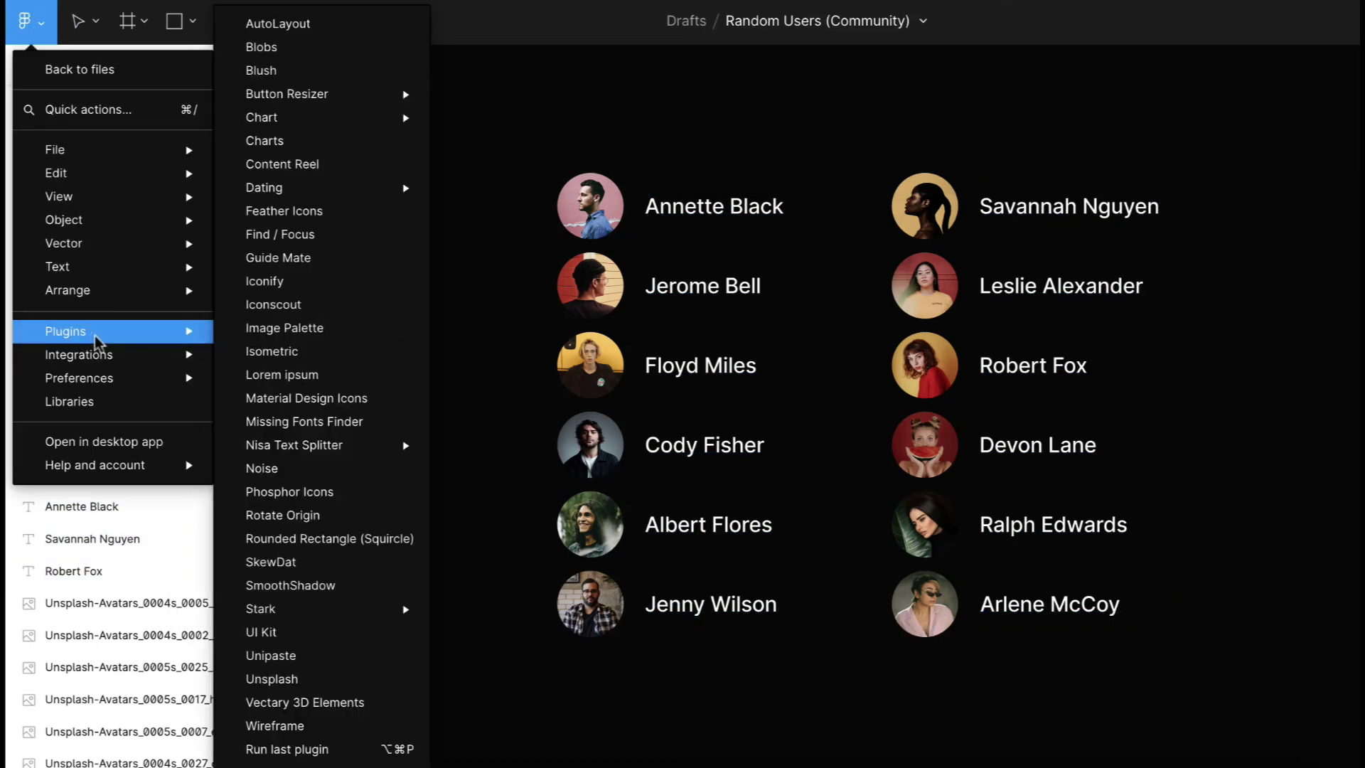
pyautogui.click(284, 648)
pyautogui.moveTo(548, 153); pyautogui.dragTo(604, 305)
pyautogui.moveTo(601, 395); pyautogui.dragTo(942, 645)
pyautogui.moveTo(398, 79); pyautogui.dragTo(362, 81)
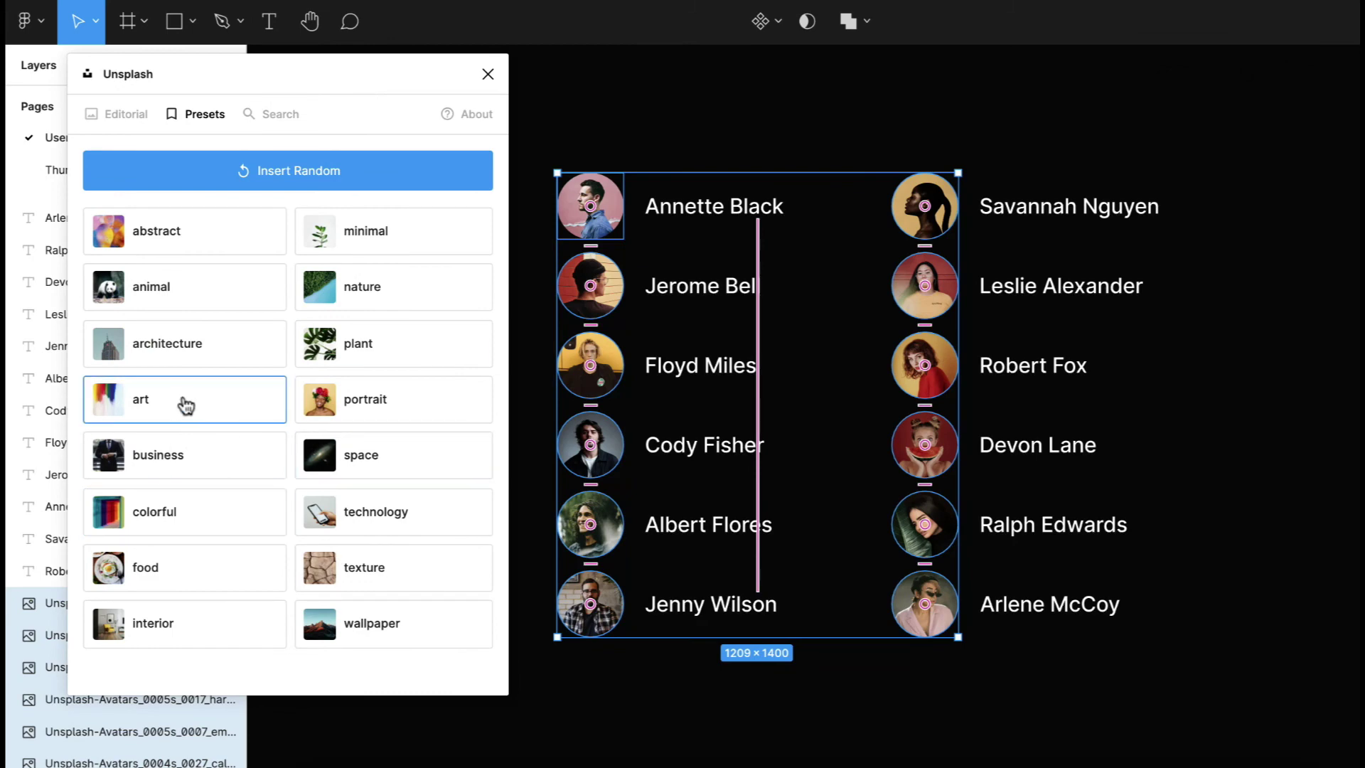
pyautogui.click(344, 400)
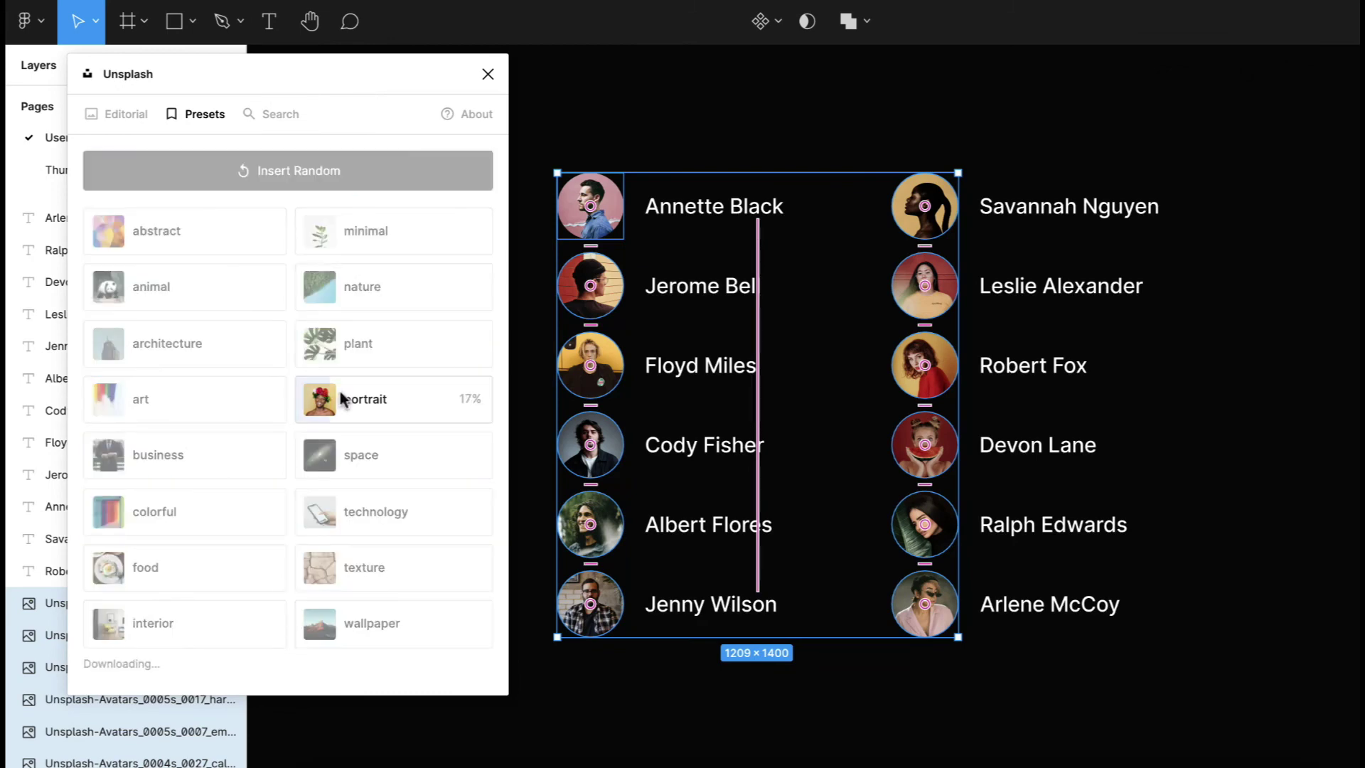